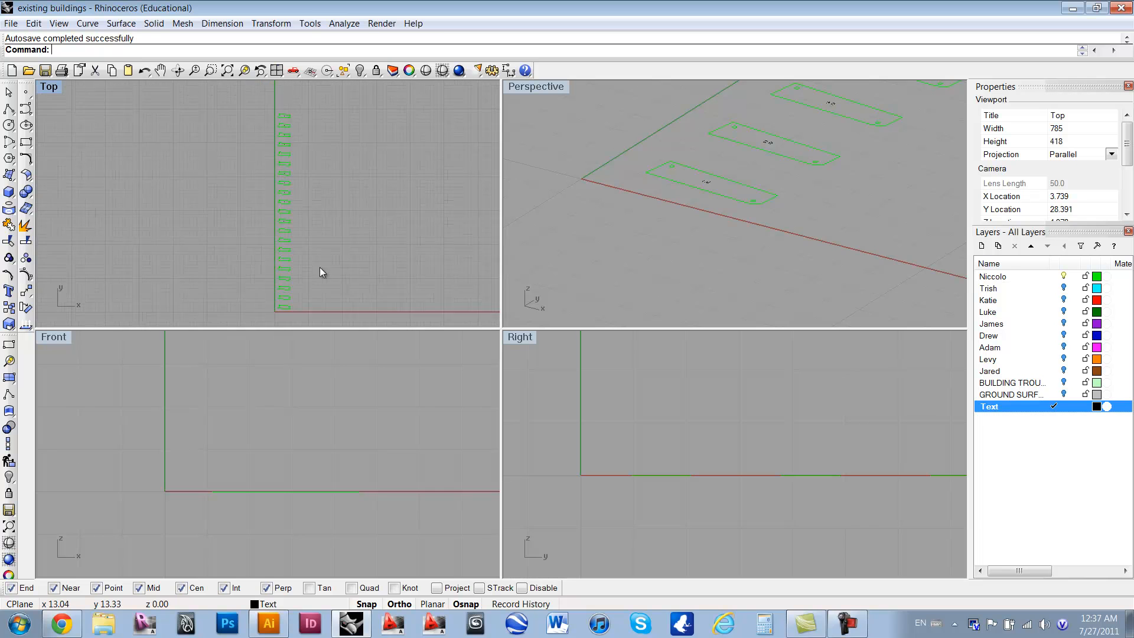
{"action": "scroll", "coordinate": [284, 187], "scroll_direction": "up", "scroll_amount": 6}
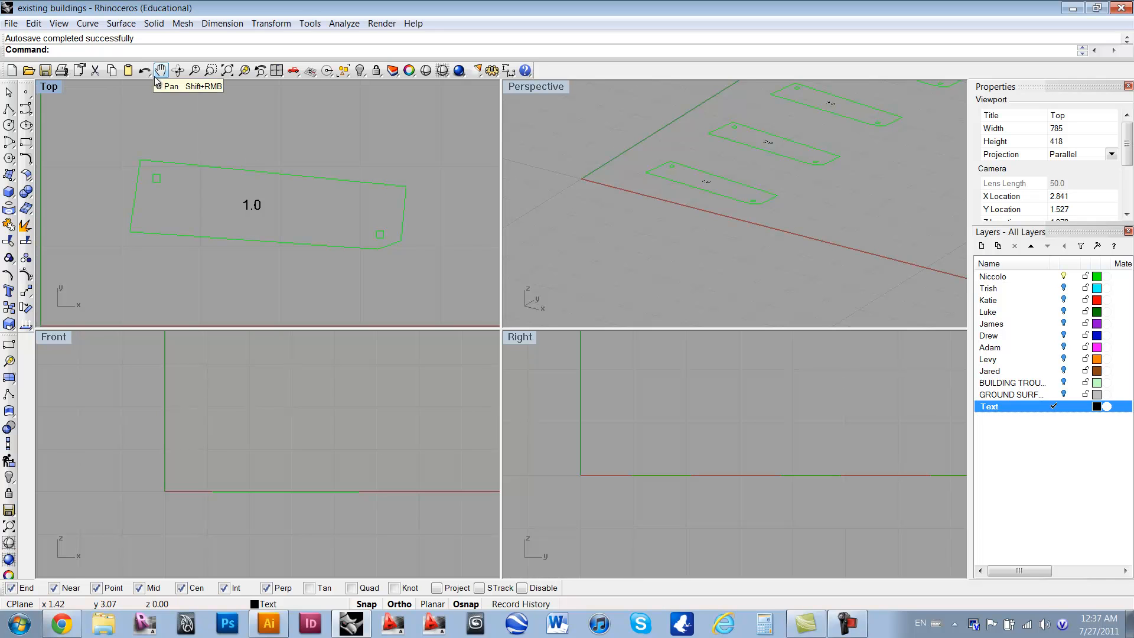
Step: Add the Arial text "NB 1", 0.125 inches high, at the midpoint of part 1.0's lower edge in the Top view
{"action": "type", "text": "Text"}
{"action": "key", "text": "Return"}
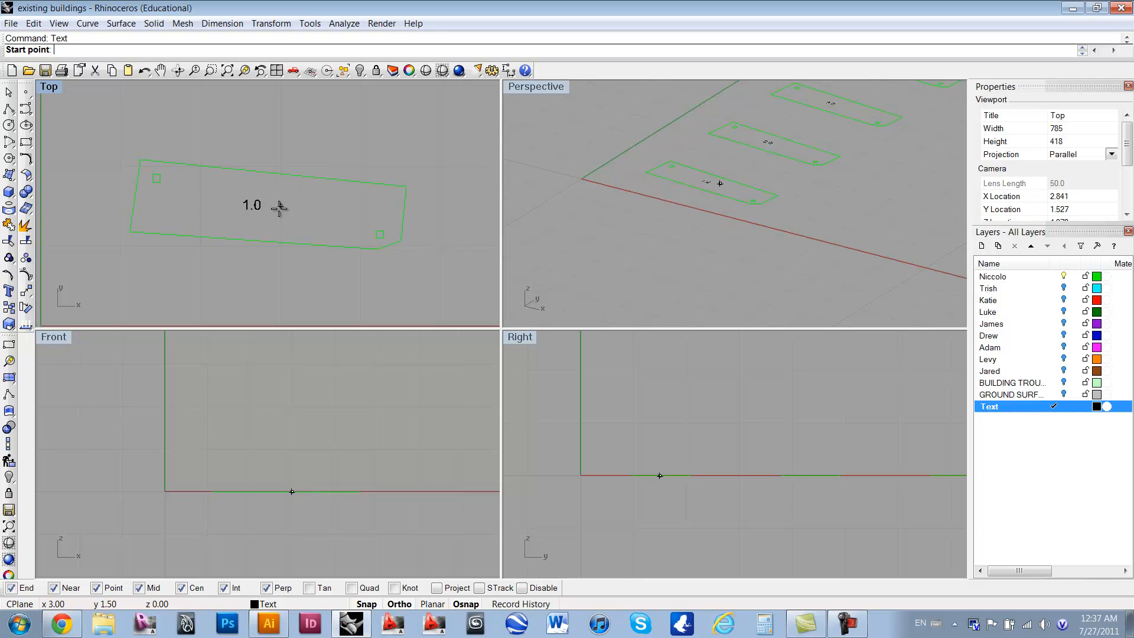
{"action": "left_click", "coordinate": [253, 239]}
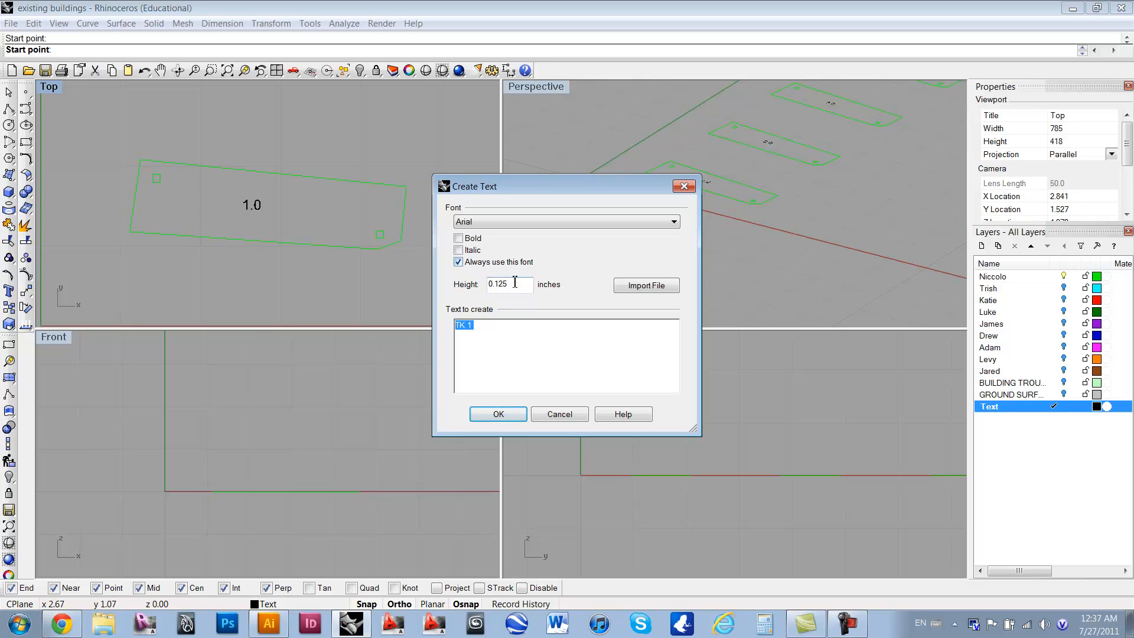
{"action": "type", "text": "NB"}
{"action": "left_click", "coordinate": [511, 416]}
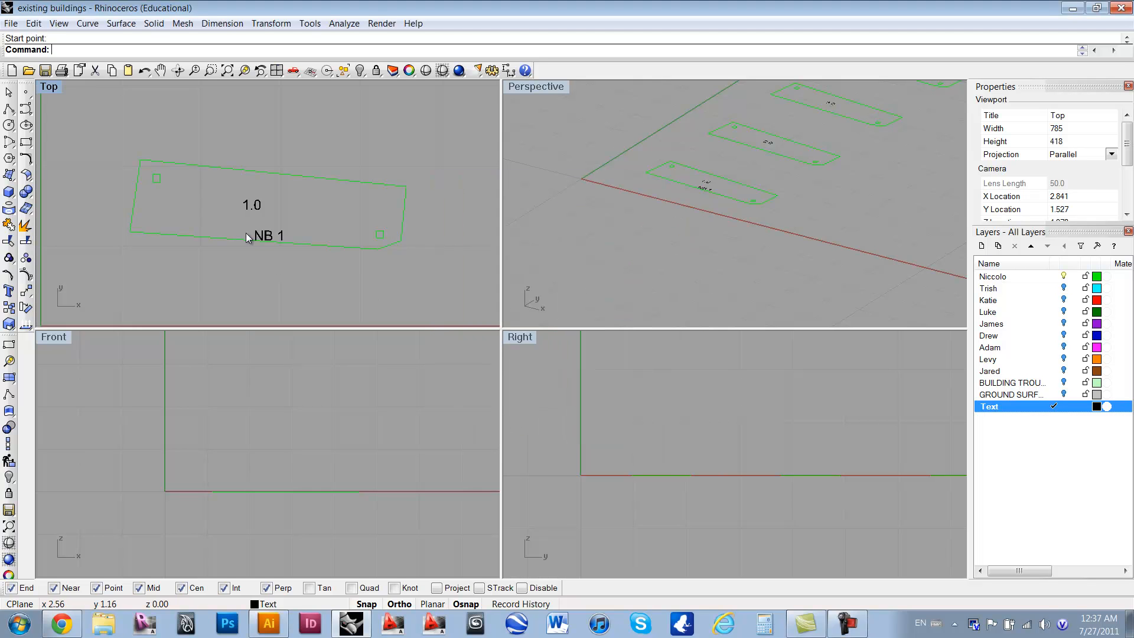
Step: Move the "NB 1" text inside part 1.0, just beside its "1.0" label
{"action": "scroll", "coordinate": [251, 236], "scroll_direction": "up", "scroll_amount": 3}
{"action": "scroll", "coordinate": [261, 239], "scroll_direction": "down", "scroll_amount": 1}
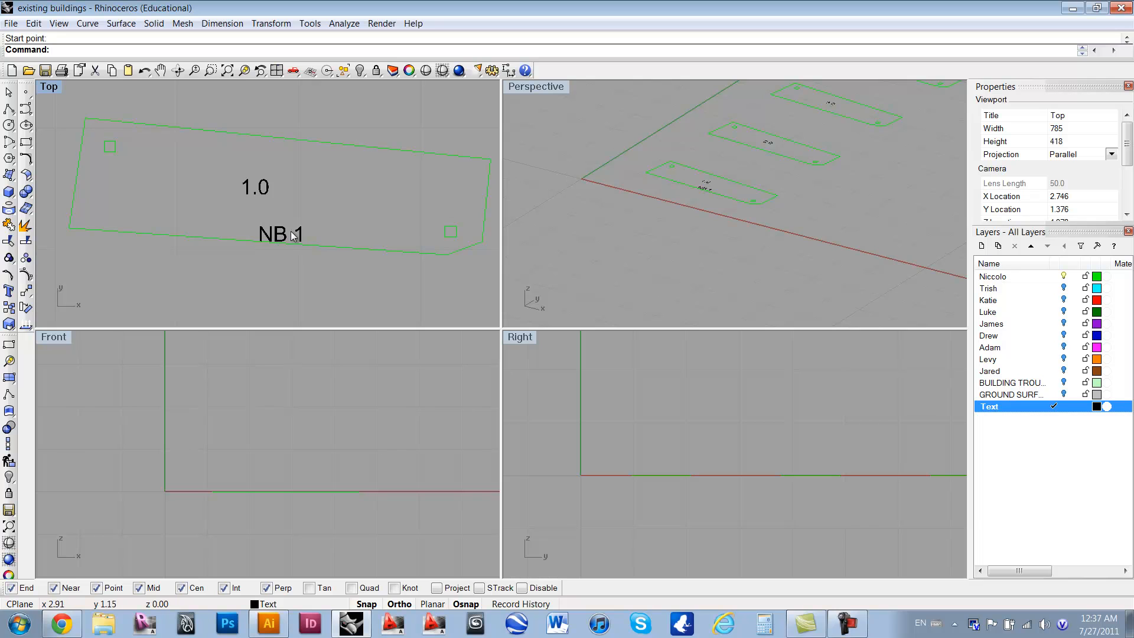
{"action": "left_click", "coordinate": [260, 239]}
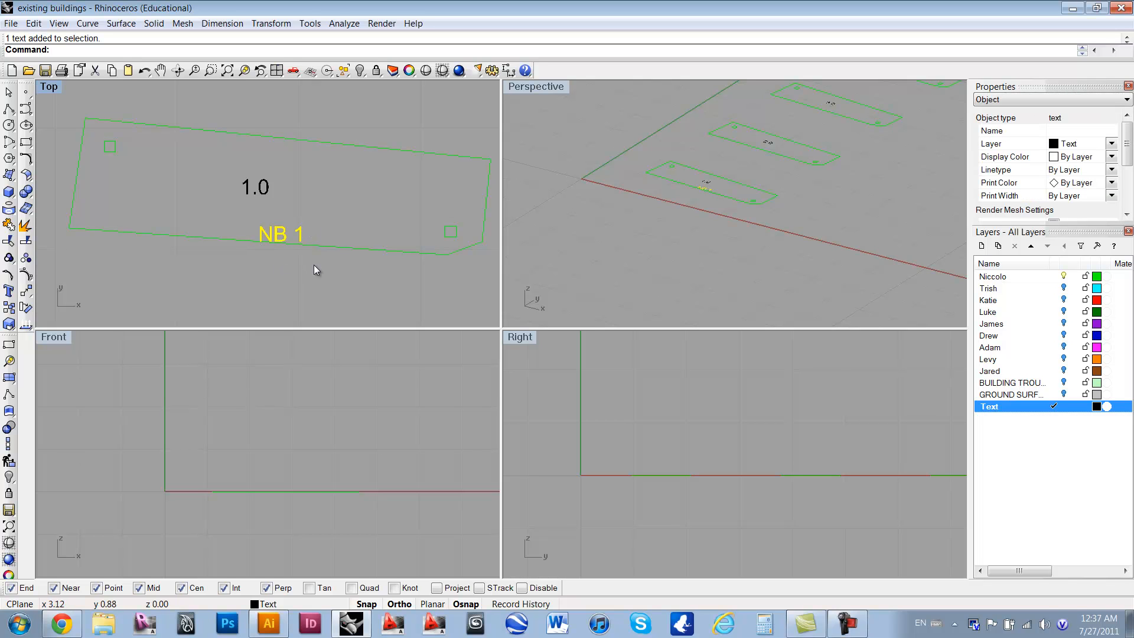
{"action": "type", "text": "move"}
{"action": "key", "text": "Return"}
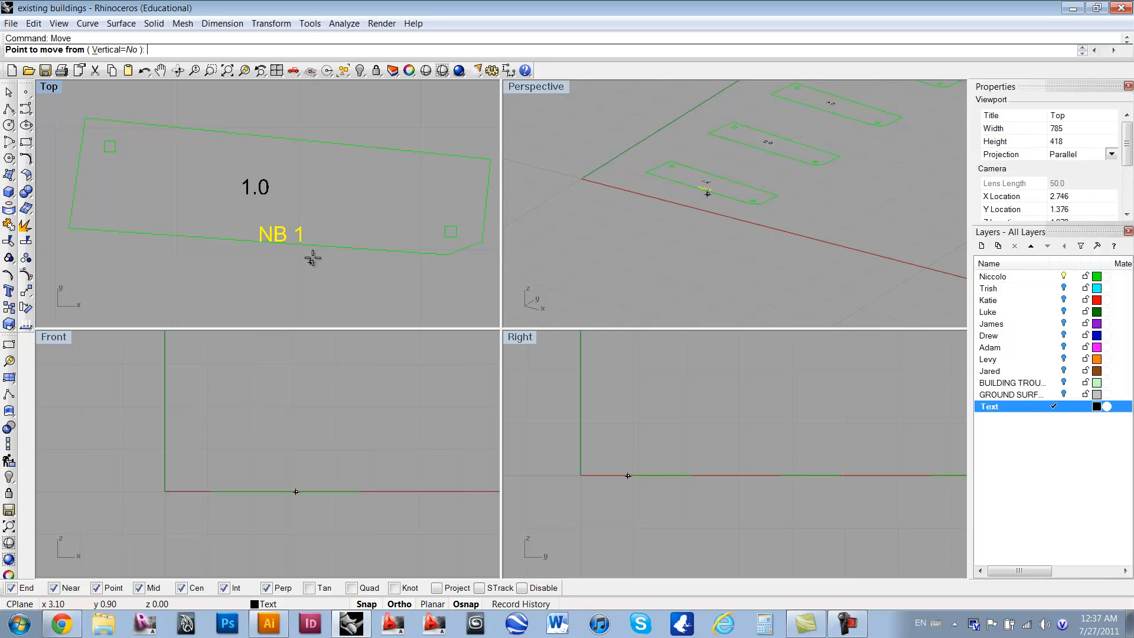
{"action": "left_click", "coordinate": [342, 286]}
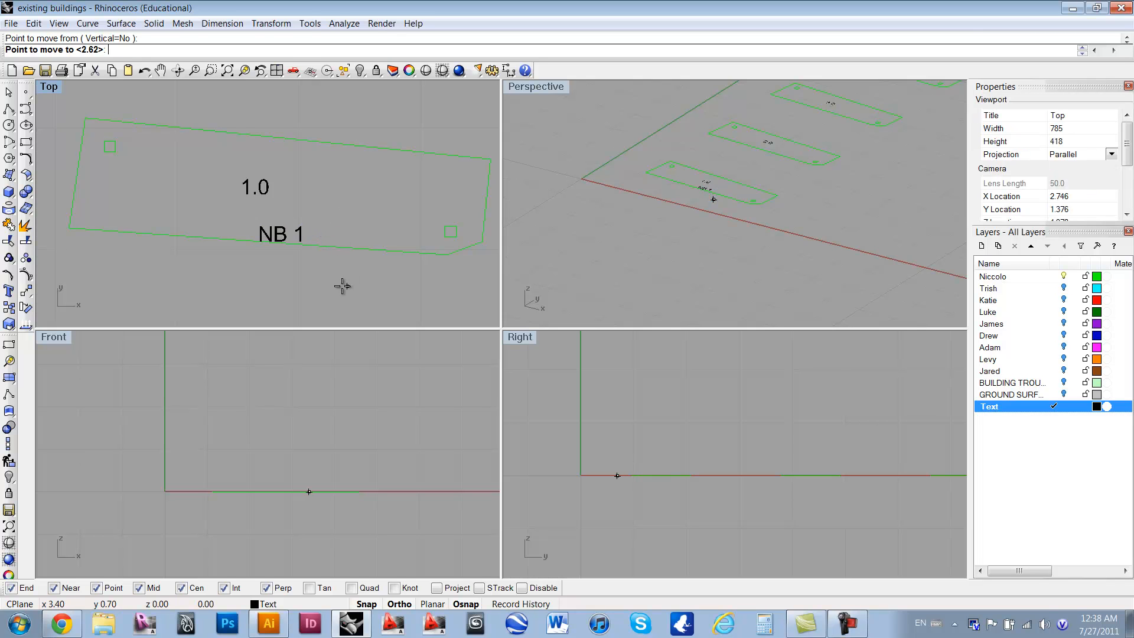
{"action": "left_click", "coordinate": [380, 251]}
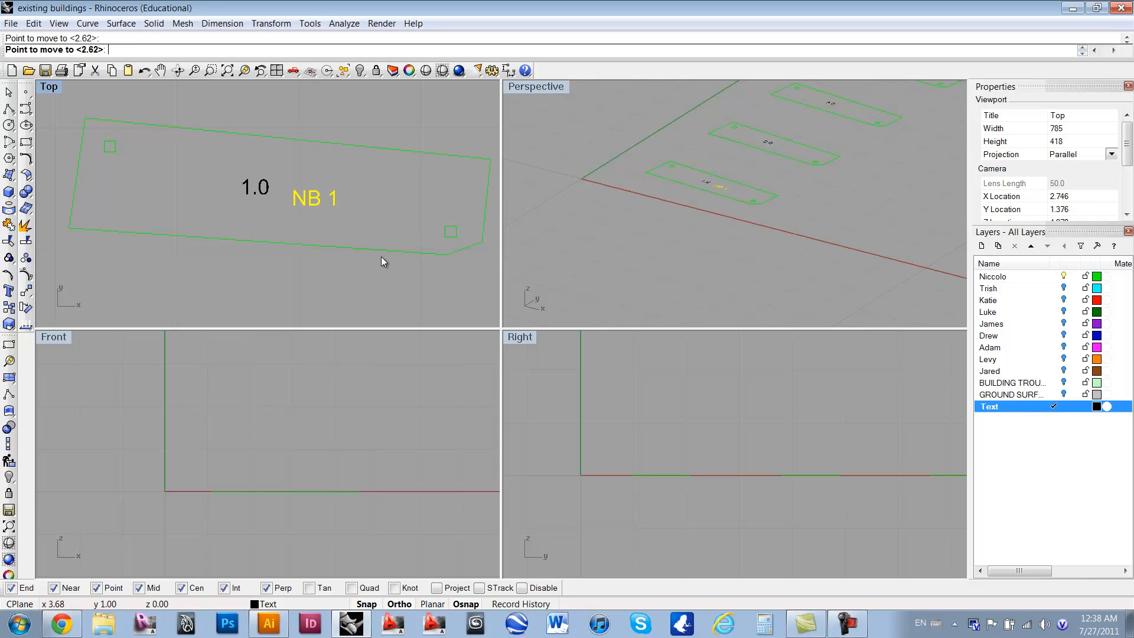
{"action": "key", "text": "Escape"}
Step: Start a rectangular array of the "NB 1" text with 1 in X, 21 in Y and 1 in Z
{"action": "right_click_drag", "start_coordinate": [301, 221], "coordinate": [317, 236]}
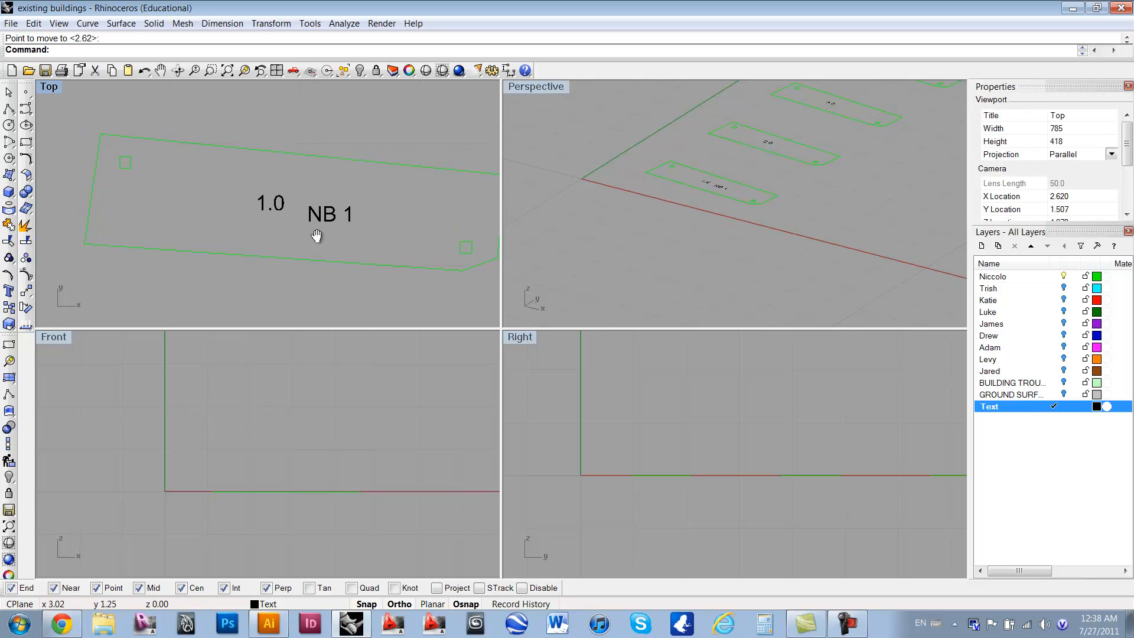
{"action": "right_click_drag", "start_coordinate": [391, 215], "coordinate": [342, 201]}
{"action": "left_click_drag", "start_coordinate": [324, 175], "coordinate": [282, 207]}
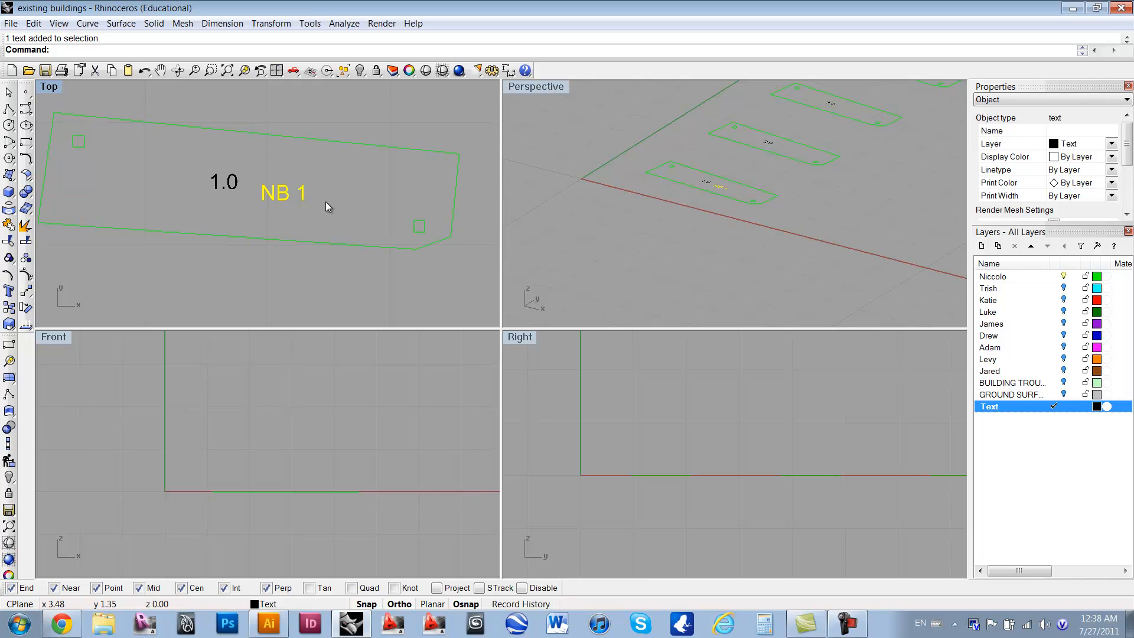
{"action": "type", "text": "Arra"}
{"action": "key", "text": "Return"}
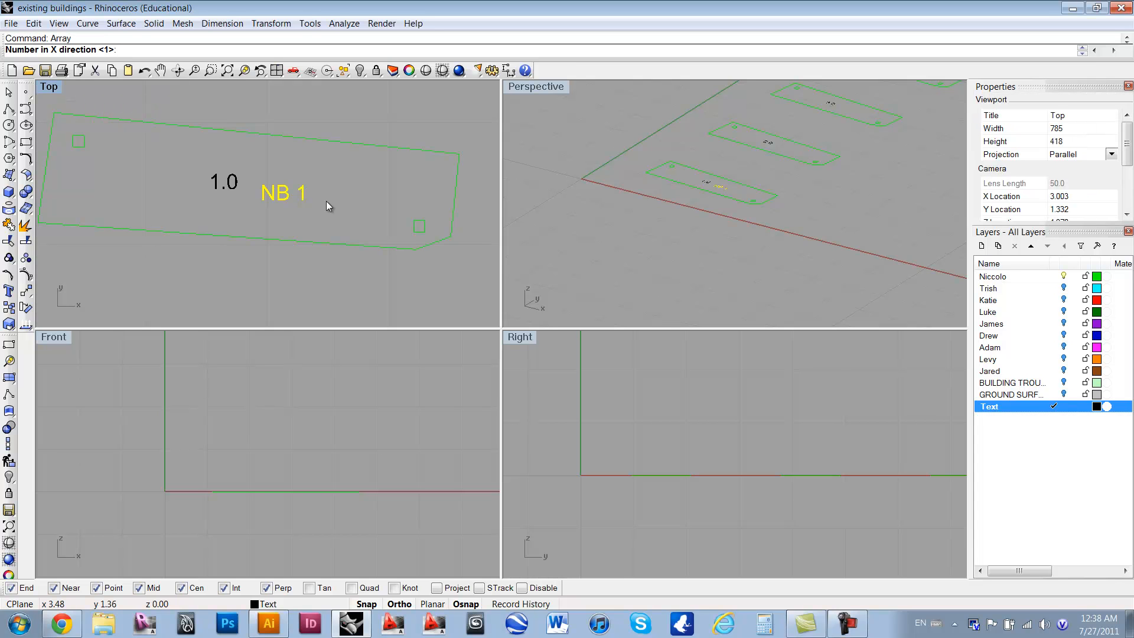
{"action": "key", "text": "Return"}
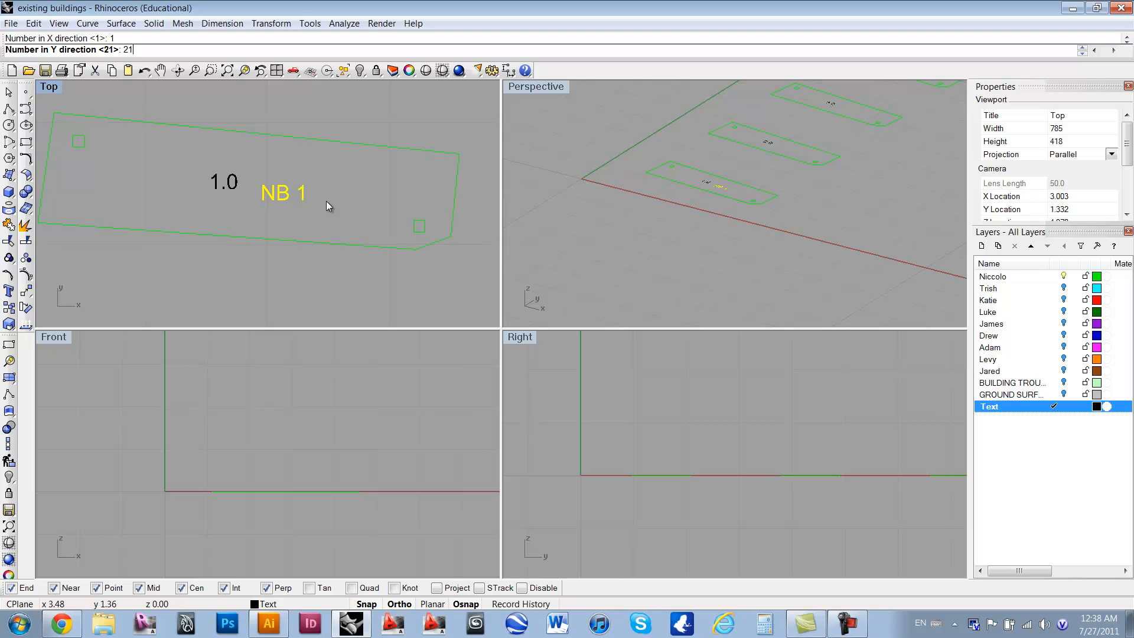
{"action": "key", "text": "Return"}
{"action": "type", "text": "1"}
{"action": "key", "text": "Return"}
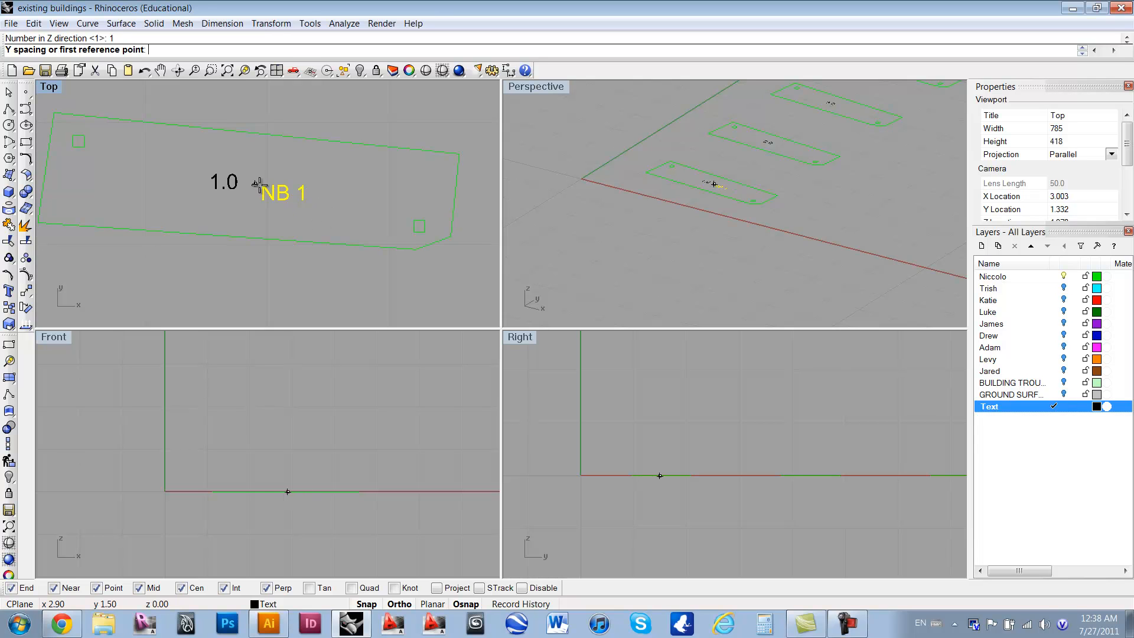
Step: Define the Y spacing from the lower chamfer corner of part 1.0 to the matching corner of part 2.0
{"action": "right_click_drag", "start_coordinate": [256, 169], "coordinate": [212, 200]}
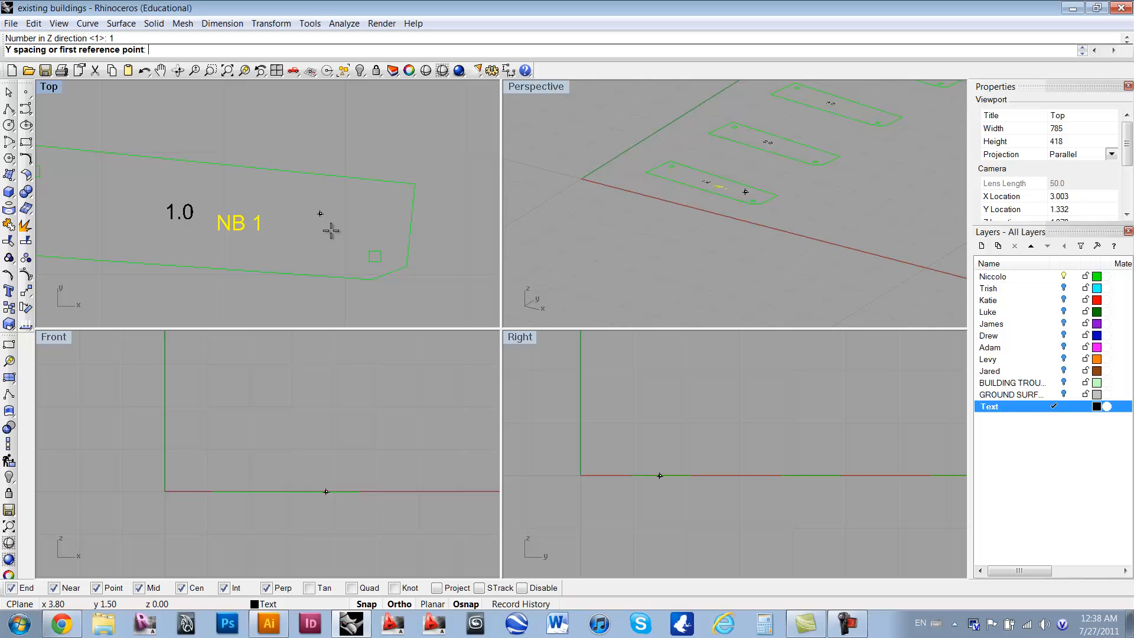
{"action": "left_click", "coordinate": [371, 279]}
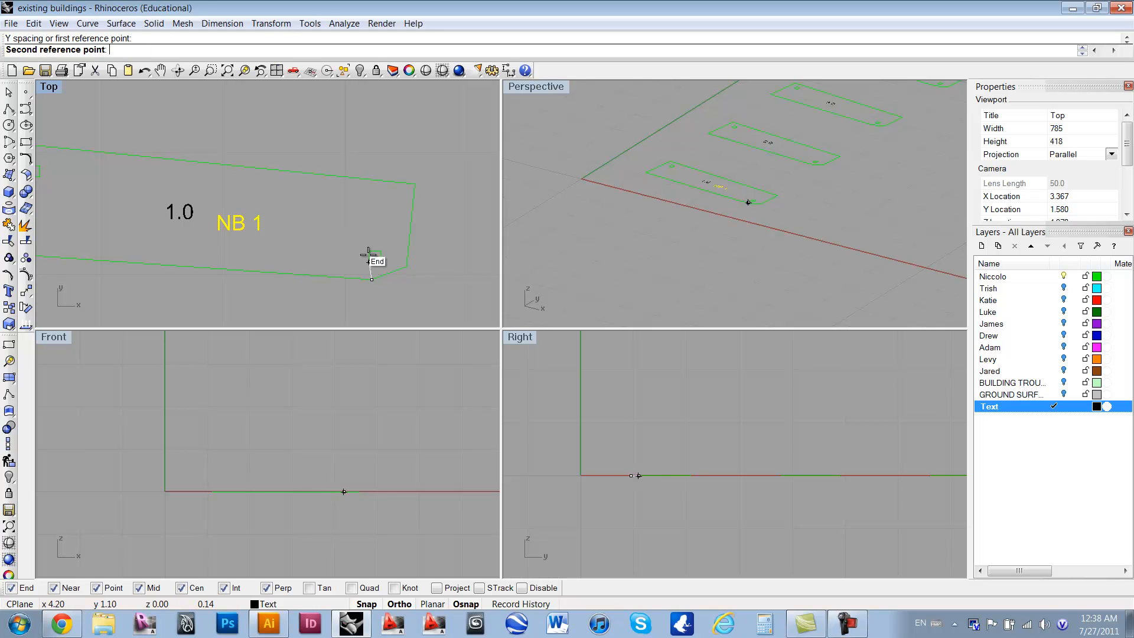
{"action": "right_click_drag", "start_coordinate": [373, 131], "coordinate": [361, 260]}
{"action": "right_click_drag", "start_coordinate": [363, 204], "coordinate": [363, 290]}
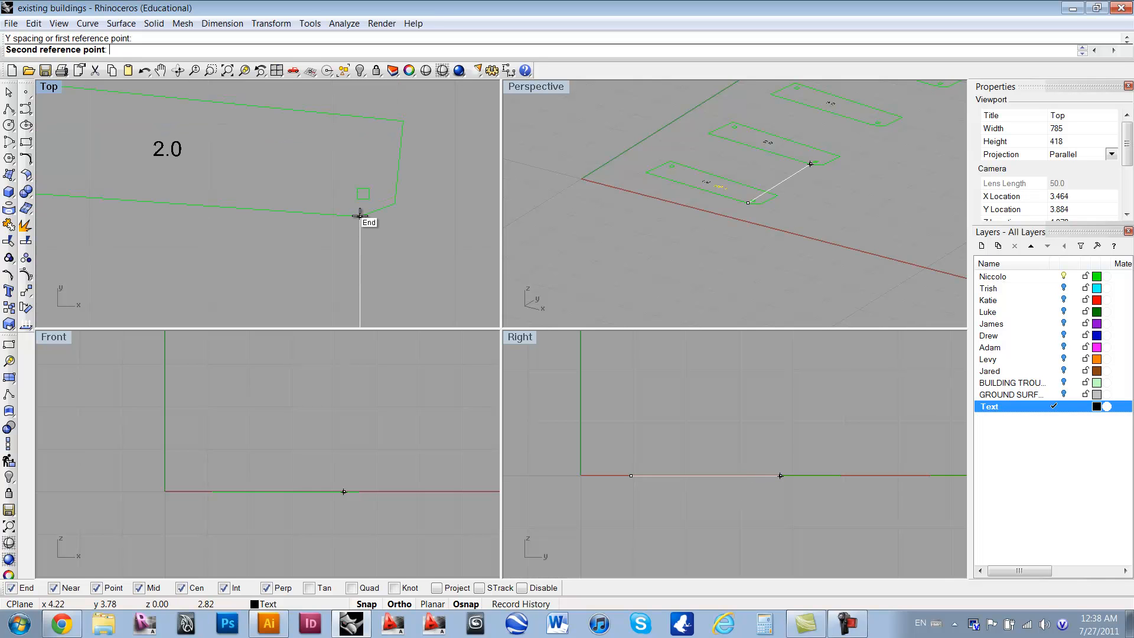
{"action": "left_click", "coordinate": [359, 215]}
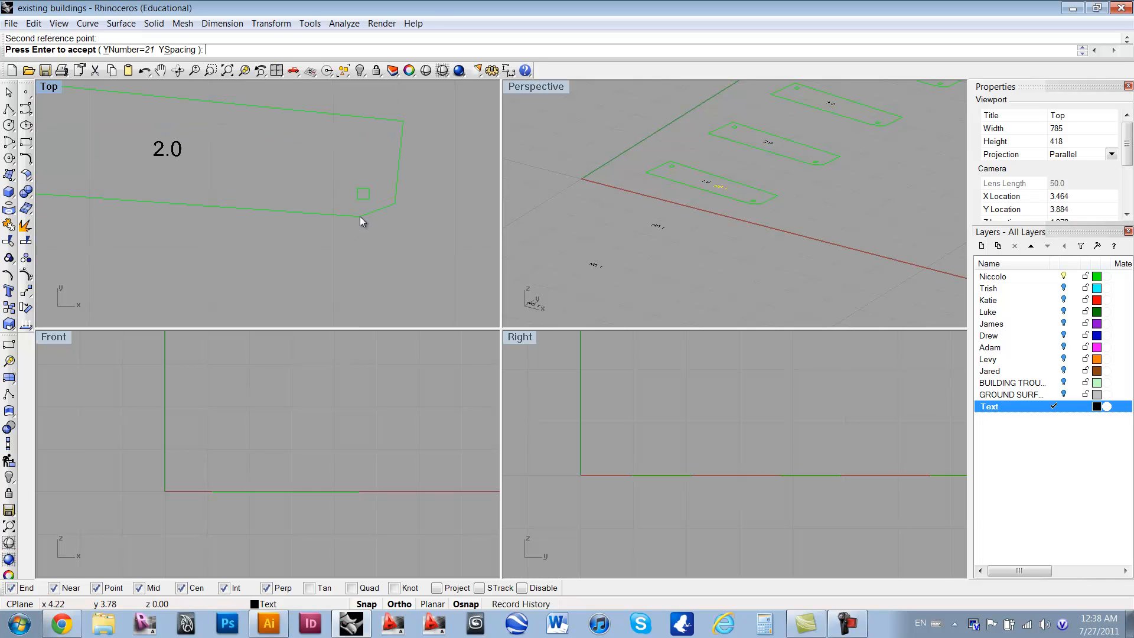
Step: Examine where the previewed text copies fall below the part column in the Top view
{"action": "scroll", "coordinate": [327, 274], "scroll_direction": "down", "scroll_amount": 8}
{"action": "right_click_drag", "start_coordinate": [327, 271], "coordinate": [344, 117]}
{"action": "scroll", "coordinate": [341, 163], "scroll_direction": "down", "scroll_amount": 6}
{"action": "scroll", "coordinate": [342, 162], "scroll_direction": "down", "scroll_amount": 4}
{"action": "right_click_drag", "start_coordinate": [361, 232], "coordinate": [352, 123]}
{"action": "right_click_drag", "start_coordinate": [360, 260], "coordinate": [354, 123]}
{"action": "right_click_drag", "start_coordinate": [356, 263], "coordinate": [352, 112]}
{"action": "right_click_drag", "start_coordinate": [353, 236], "coordinate": [353, 97]}
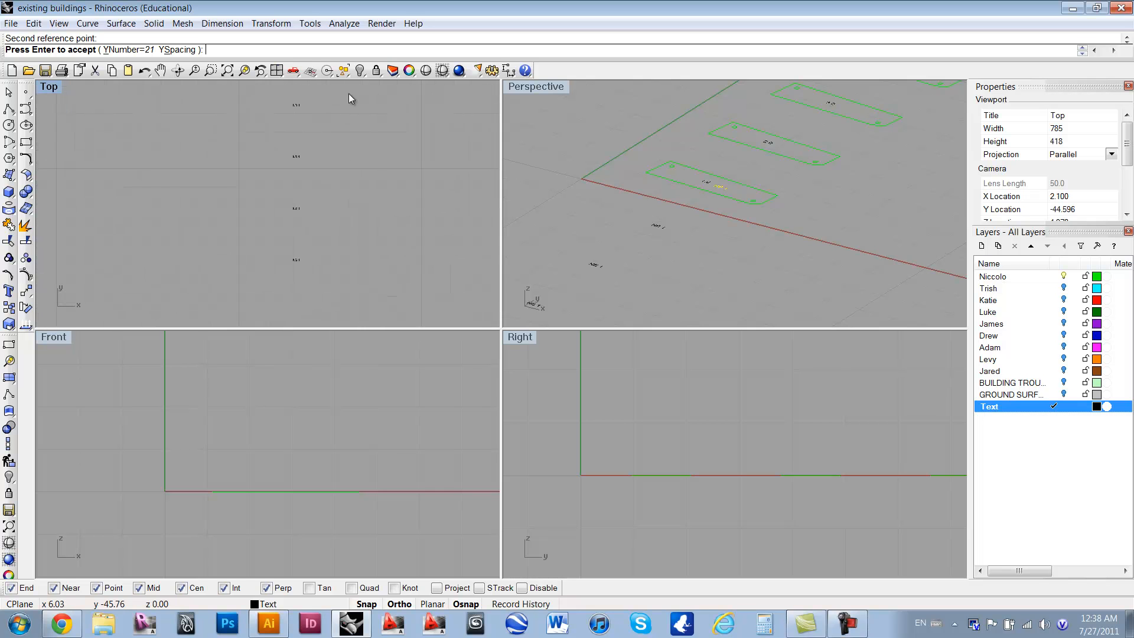
{"action": "scroll", "coordinate": [340, 191], "scroll_direction": "down", "scroll_amount": 16}
{"action": "right_click_drag", "start_coordinate": [356, 222], "coordinate": [346, 262]}
{"action": "scroll", "coordinate": [323, 253], "scroll_direction": "up", "scroll_amount": 2}
Step: Redefine the array's Y spacing using the lower-left corners of parts 1.0 and 2.0 as reference points
{"action": "left_click", "coordinate": [170, 49]}
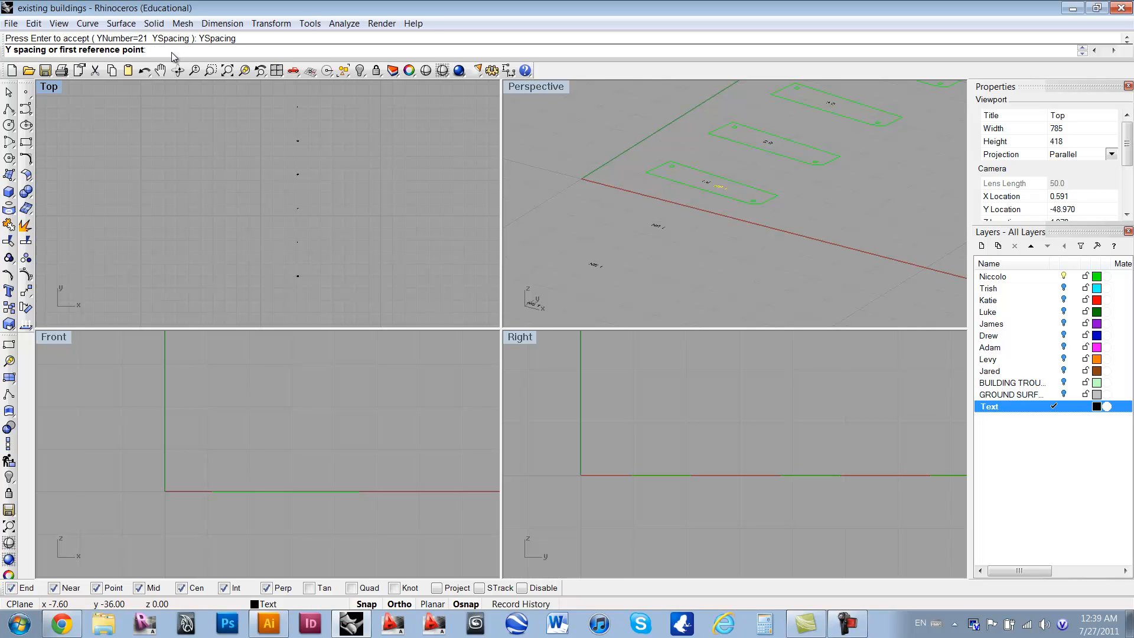
{"action": "right_click_drag", "start_coordinate": [335, 120], "coordinate": [309, 304]}
{"action": "right_click_drag", "start_coordinate": [304, 149], "coordinate": [299, 278]}
{"action": "right_click_drag", "start_coordinate": [295, 134], "coordinate": [304, 292]}
{"action": "scroll", "coordinate": [272, 222], "scroll_direction": "up", "scroll_amount": 8}
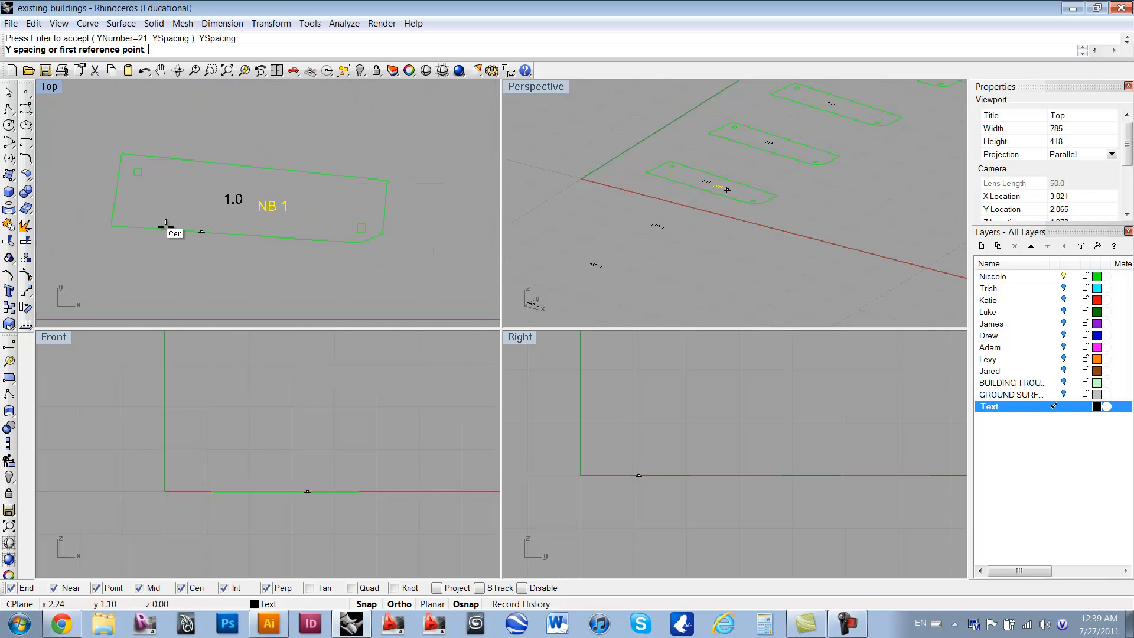
{"action": "left_click", "coordinate": [111, 223]}
{"action": "right_click_drag", "start_coordinate": [112, 139], "coordinate": [114, 284]}
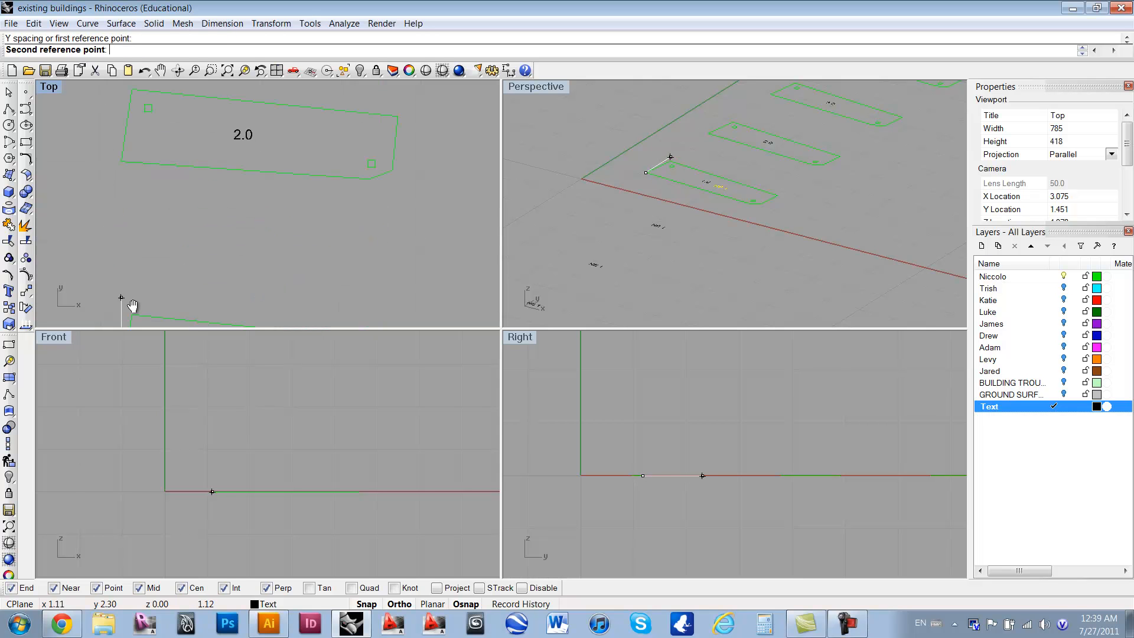
{"action": "left_click", "coordinate": [131, 168]}
Step: Check the previewed "NB 1" copies along the column up to part 21.0 and accept the array
{"action": "scroll", "coordinate": [304, 217], "scroll_direction": "down", "scroll_amount": 8}
{"action": "right_click_drag", "start_coordinate": [316, 226], "coordinate": [247, 202]}
{"action": "right_click_drag", "start_coordinate": [213, 243], "coordinate": [216, 219]}
{"action": "scroll", "coordinate": [219, 261], "scroll_direction": "up", "scroll_amount": 2}
{"action": "right_click_drag", "start_coordinate": [215, 177], "coordinate": [221, 249]}
{"action": "right_click_drag", "start_coordinate": [218, 123], "coordinate": [211, 219]}
{"action": "right_click_drag", "start_coordinate": [212, 169], "coordinate": [215, 260]}
{"action": "right_click_drag", "start_coordinate": [215, 152], "coordinate": [206, 253]}
{"action": "right_click_drag", "start_coordinate": [201, 130], "coordinate": [205, 284]}
{"action": "right_click_drag", "start_coordinate": [200, 159], "coordinate": [186, 314]}
{"action": "scroll", "coordinate": [190, 183], "scroll_direction": "down", "scroll_amount": 10}
{"action": "right_click_drag", "start_coordinate": [186, 116], "coordinate": [170, 283]}
{"action": "scroll", "coordinate": [166, 184], "scroll_direction": "up", "scroll_amount": 10}
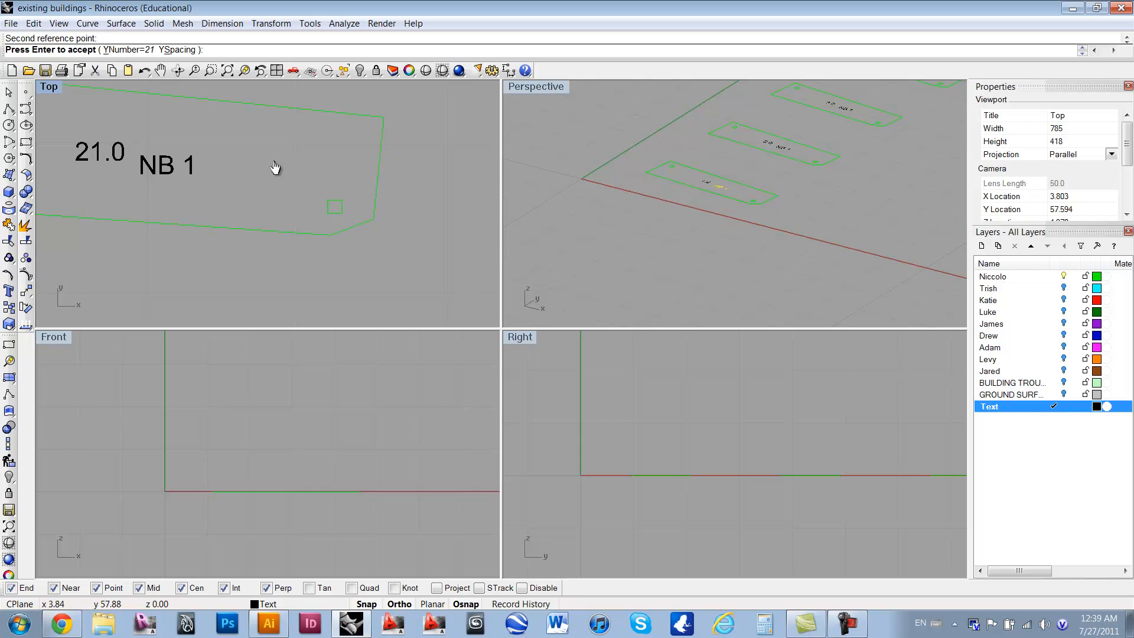
{"action": "key", "text": "Return"}
Step: Select the whole column of part outlines together with all their text labels in the Top view
{"action": "scroll", "coordinate": [274, 160], "scroll_direction": "down", "scroll_amount": 4}
{"action": "mouse_move", "coordinate": [294, 168]}
{"action": "right_mouse_down"}
{"action": "mouse_move", "coordinate": [263, 296]}
{"action": "mouse_move", "coordinate": [295, 130]}
{"action": "mouse_move", "coordinate": [285, 185]}
{"action": "right_mouse_up"}
{"action": "scroll", "coordinate": [286, 186], "scroll_direction": "down", "scroll_amount": 6}
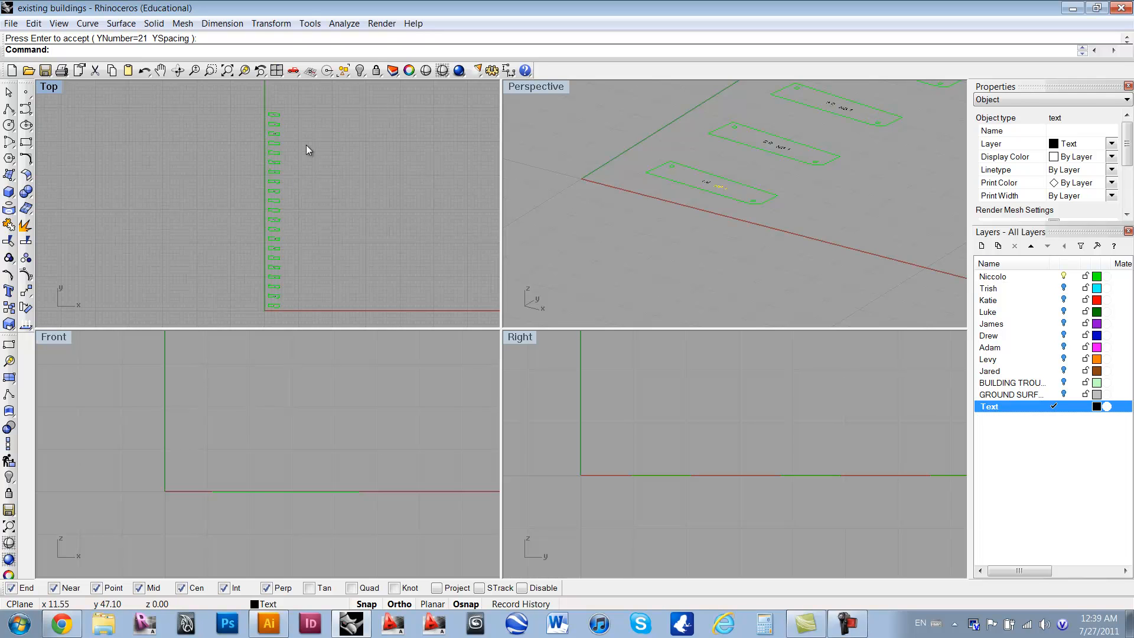
{"action": "left_click_drag", "start_coordinate": [310, 97], "coordinate": [217, 260]}
{"action": "left_click_drag", "start_coordinate": [210, 313], "coordinate": [210, 314]}
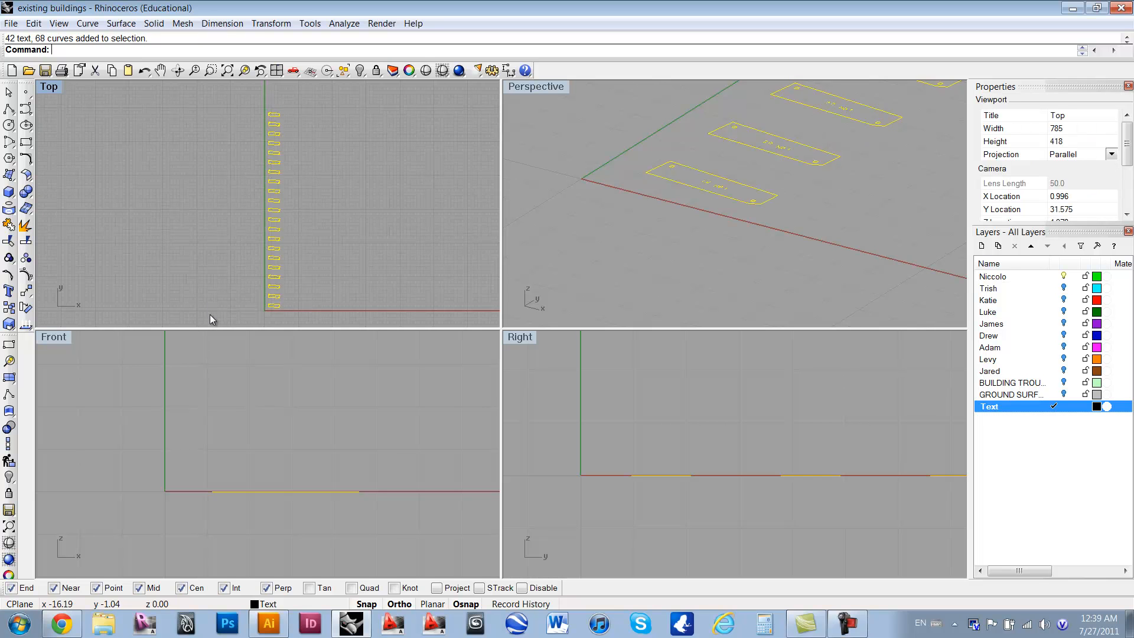
{"action": "right_click_drag", "start_coordinate": [307, 266], "coordinate": [250, 264]}
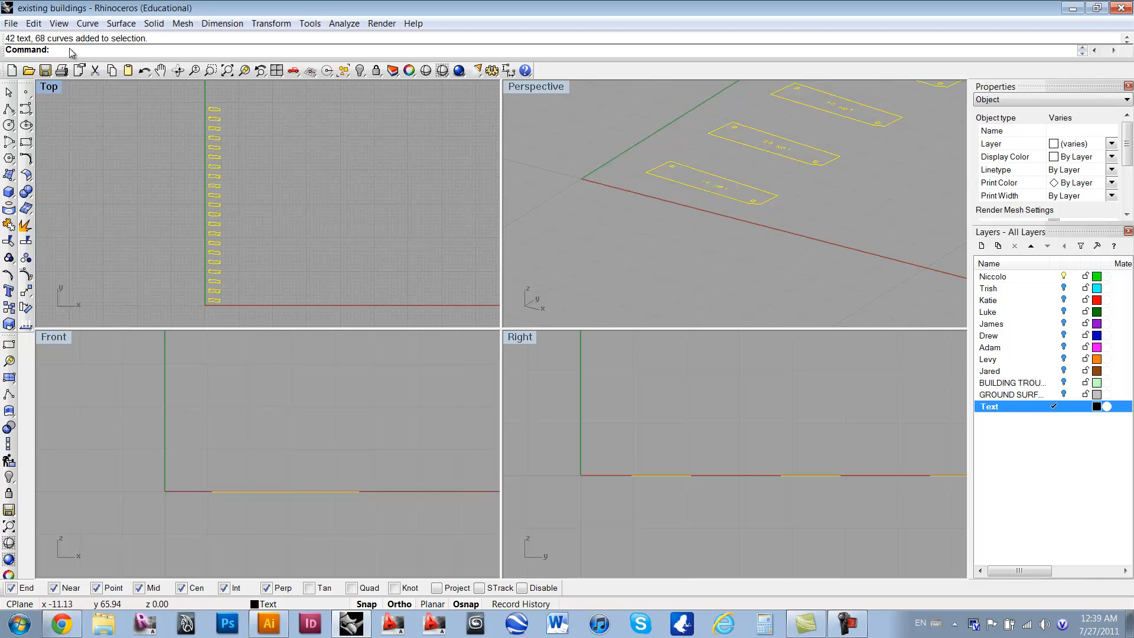
Step: Export the selected part outlines and labels to the desktop as an AutoCAD drawing exchange file (*.dxf) named "Test 1"
{"action": "type", "text": "Export"}
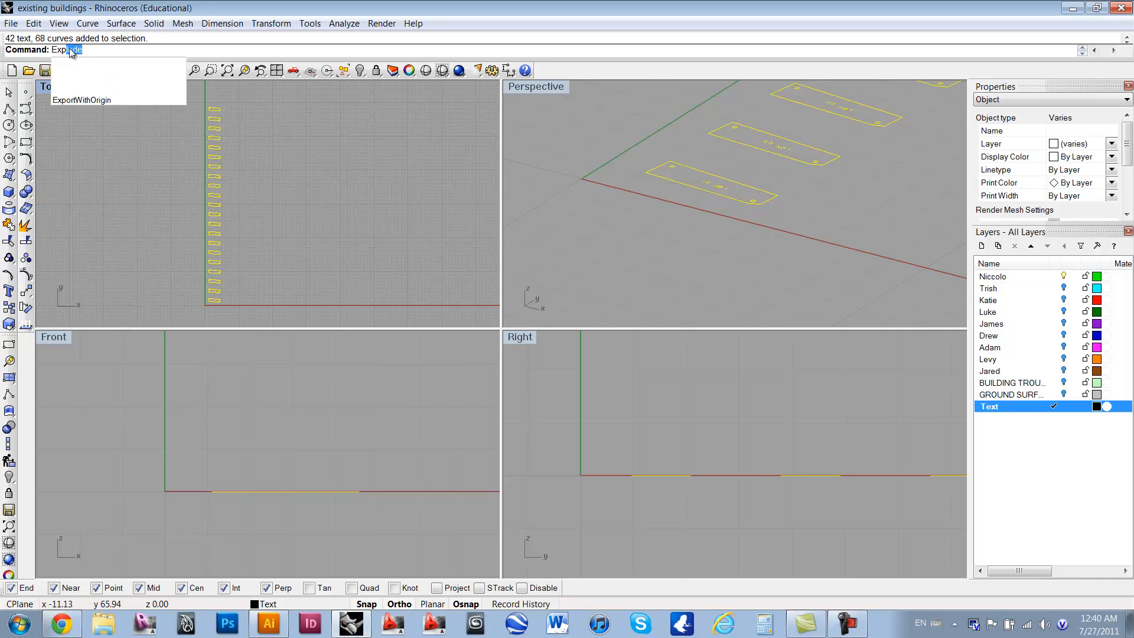
{"action": "key", "text": "Return"}
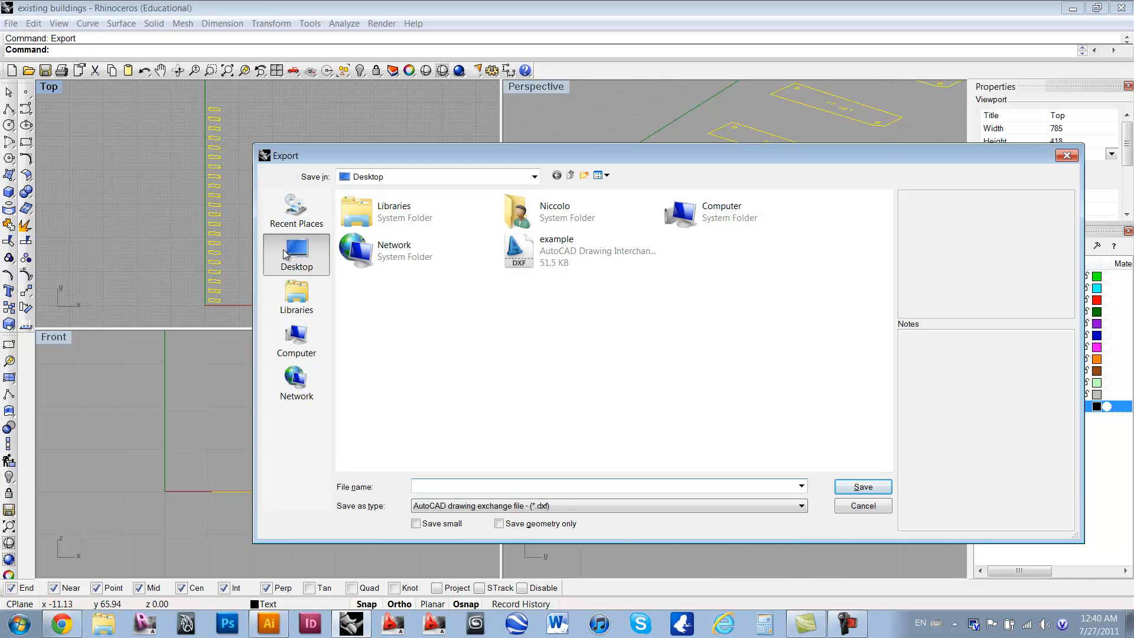
{"action": "left_click", "coordinate": [797, 510]}
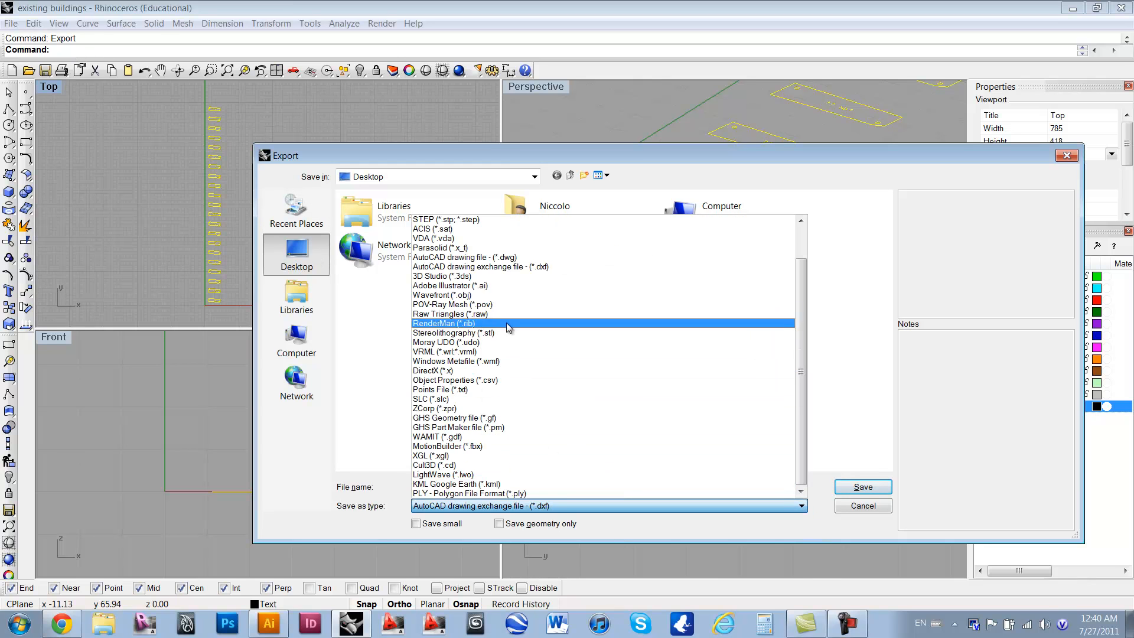
{"action": "left_click", "coordinate": [551, 266]}
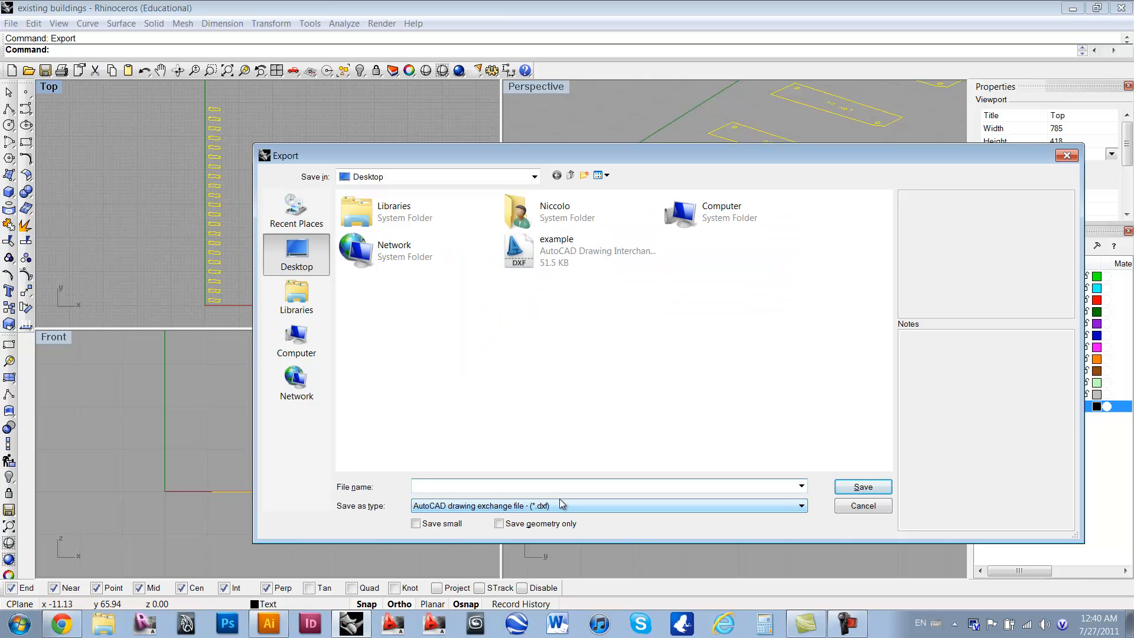
{"action": "type", "text": "Test"}
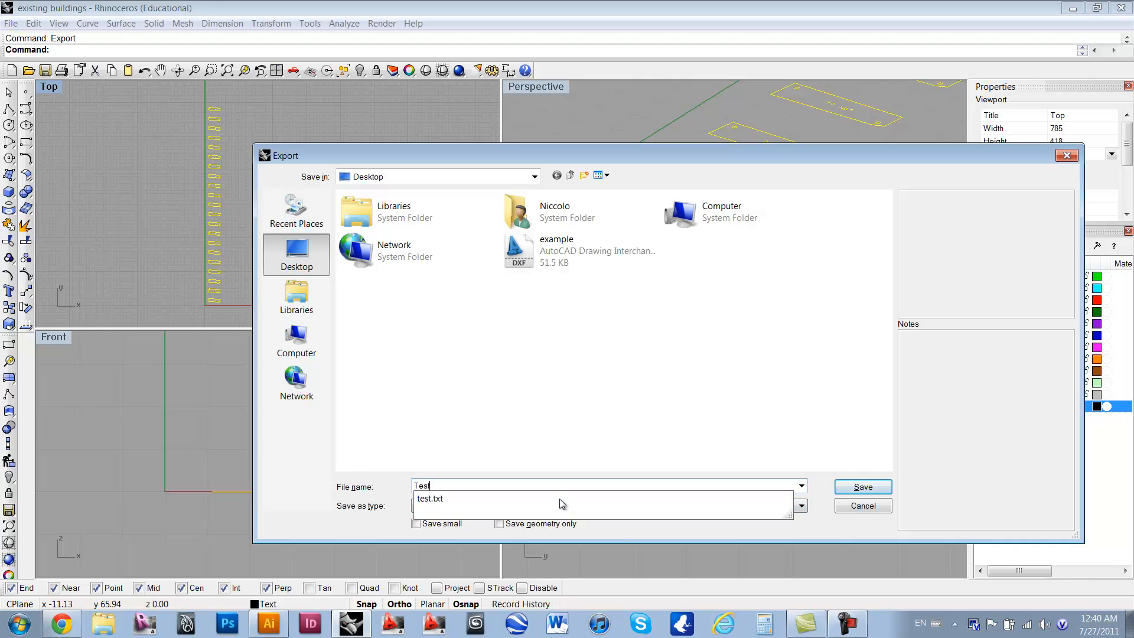
{"action": "type", "text": " 1"}
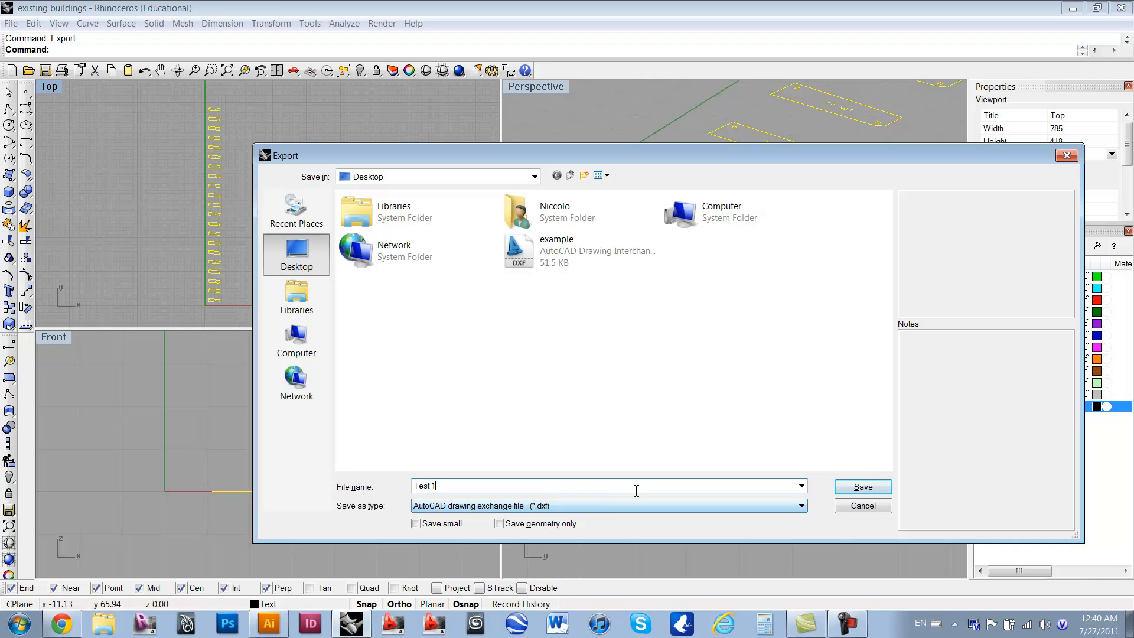
{"action": "left_click", "coordinate": [861, 487]}
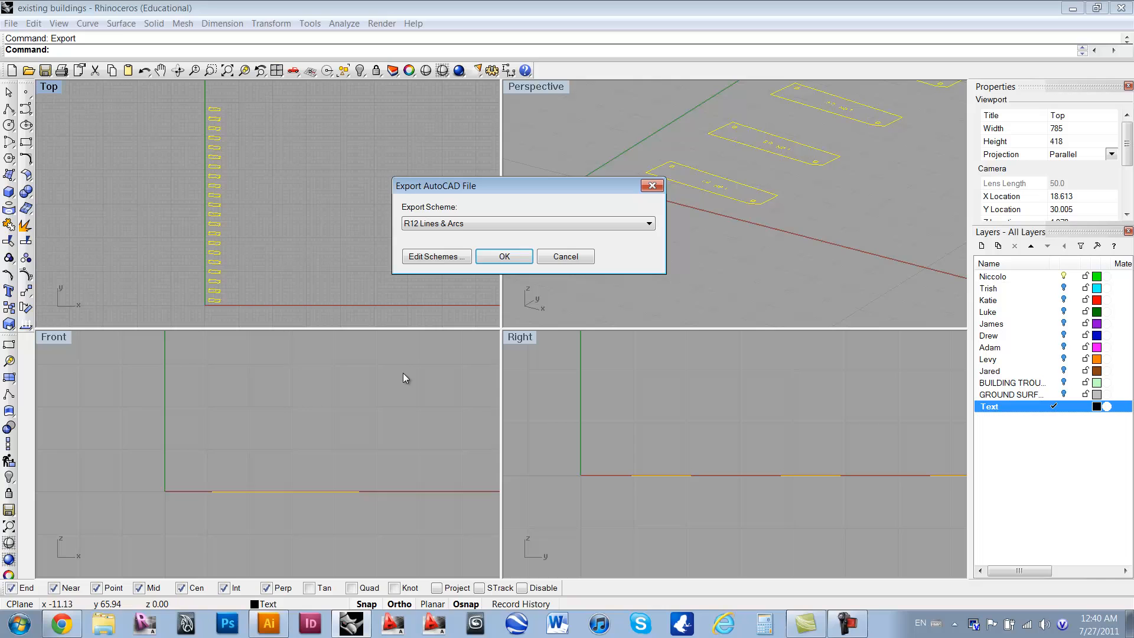
Step: Finish the export with the R12 Lines & Arcs scheme and switch to the BEAM template document in Illustrator
{"action": "left_click", "coordinate": [651, 224]}
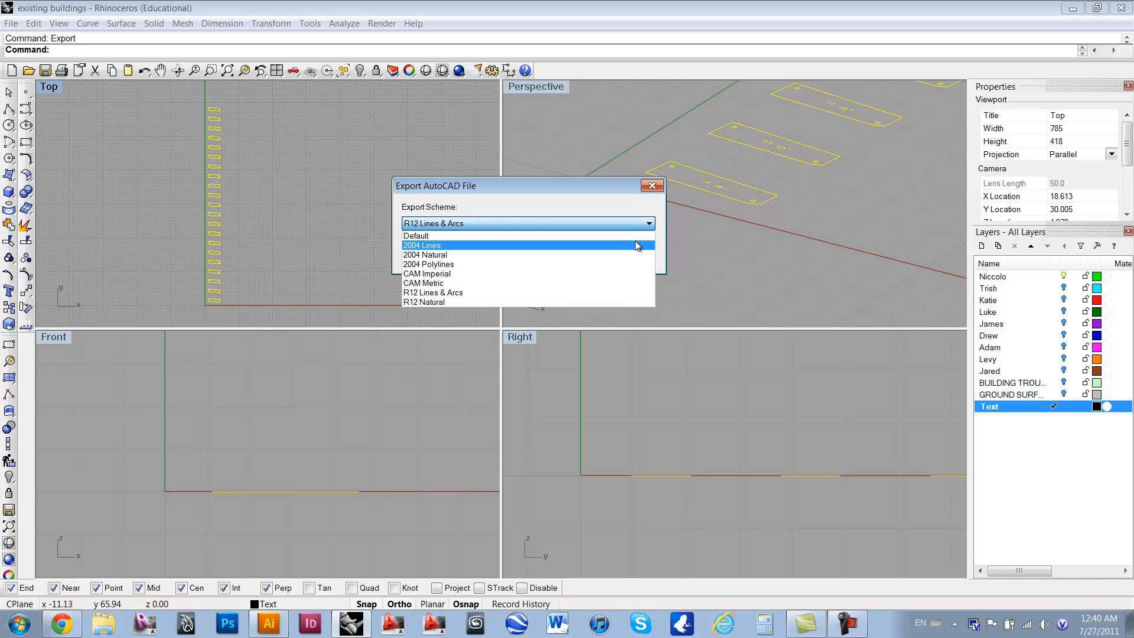
{"action": "left_click", "coordinate": [536, 292]}
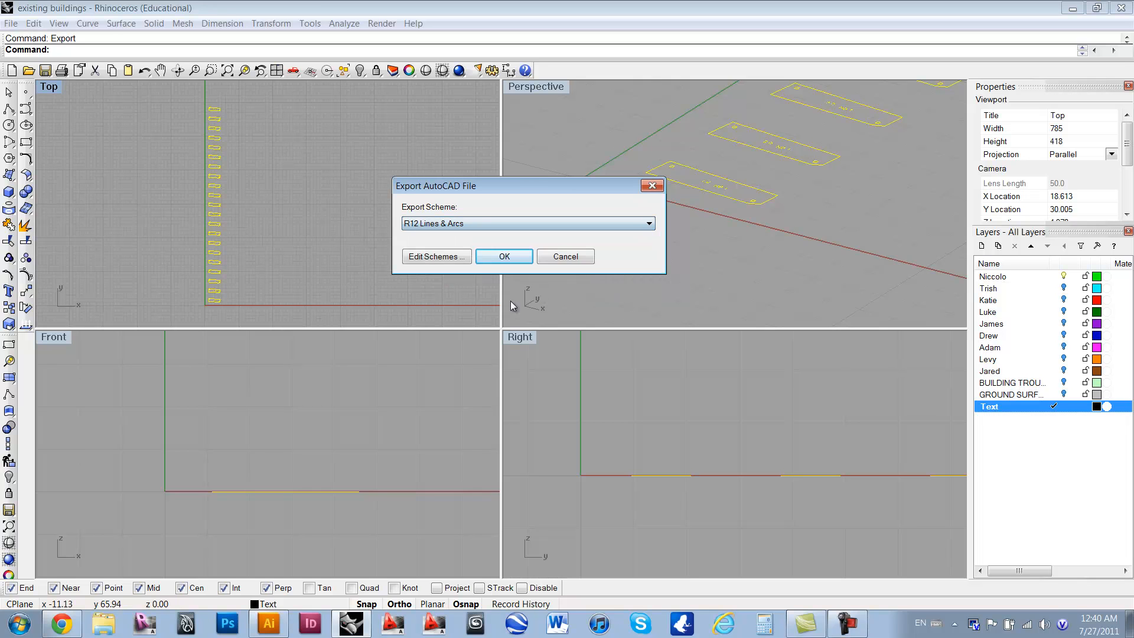
{"action": "left_click", "coordinate": [499, 260]}
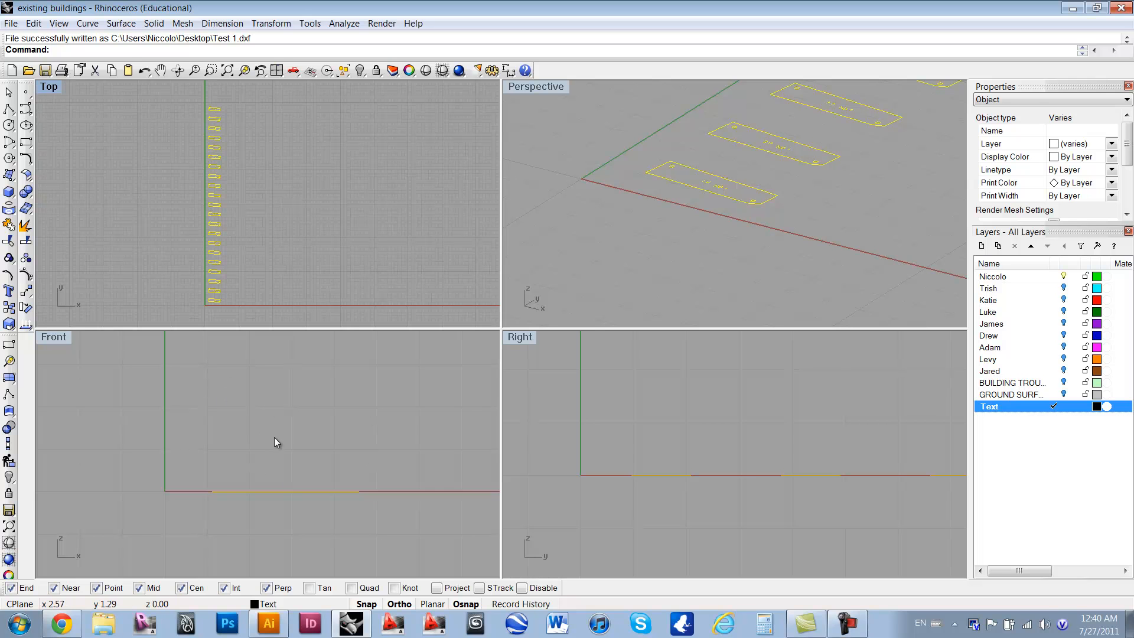
{"action": "left_click", "coordinate": [267, 626]}
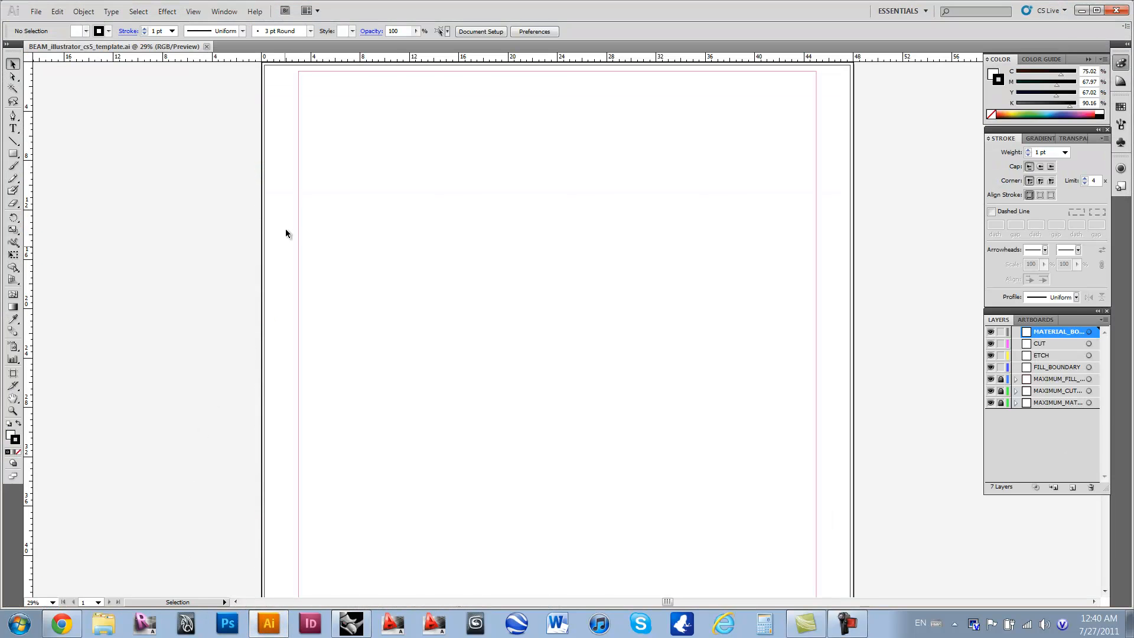
{"action": "left_click", "coordinate": [36, 12]}
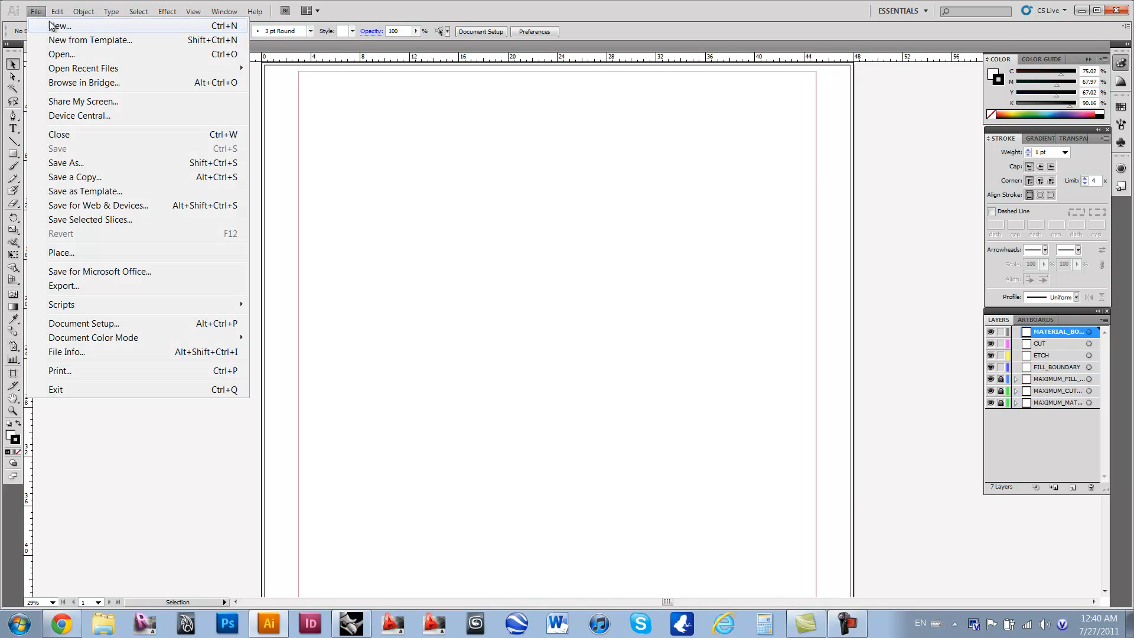
{"action": "left_click", "coordinate": [60, 55]}
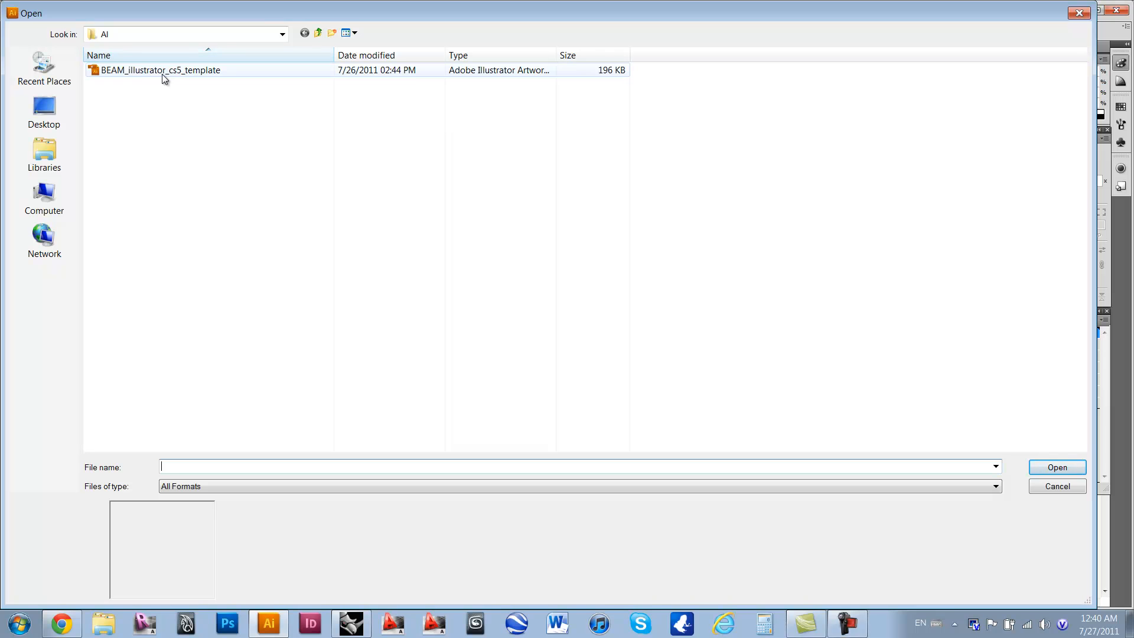
{"action": "left_click", "coordinate": [1061, 489]}
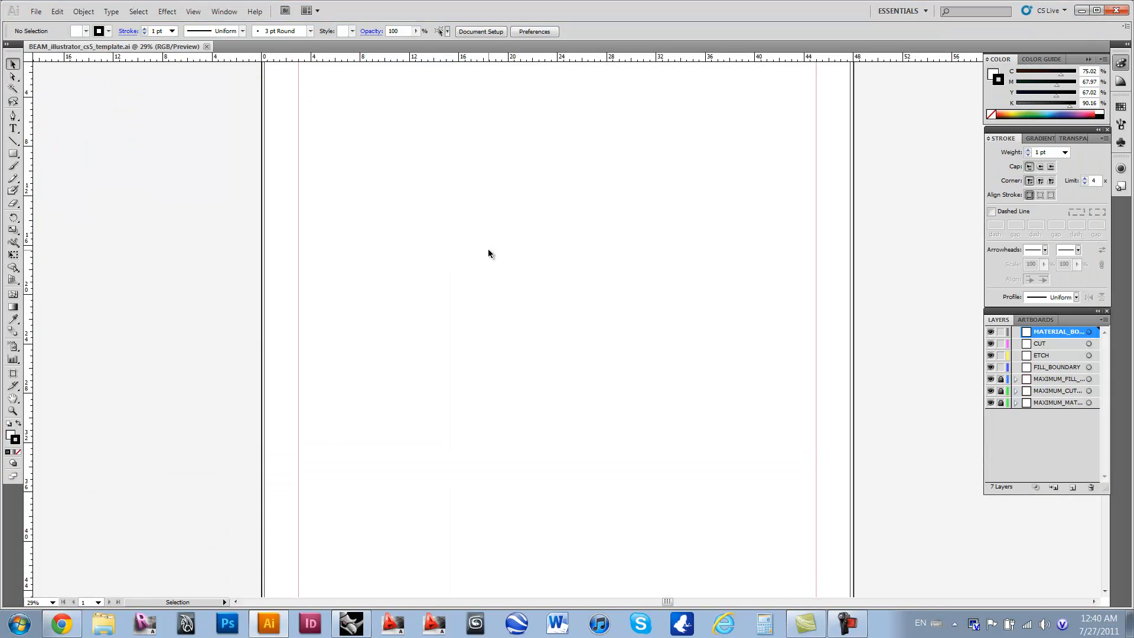
Step: Place the "Test 1" DXF file from the desktop into the template at original size, 1 unit = 1 inch, with centered artwork
{"action": "left_click", "coordinate": [43, 11]}
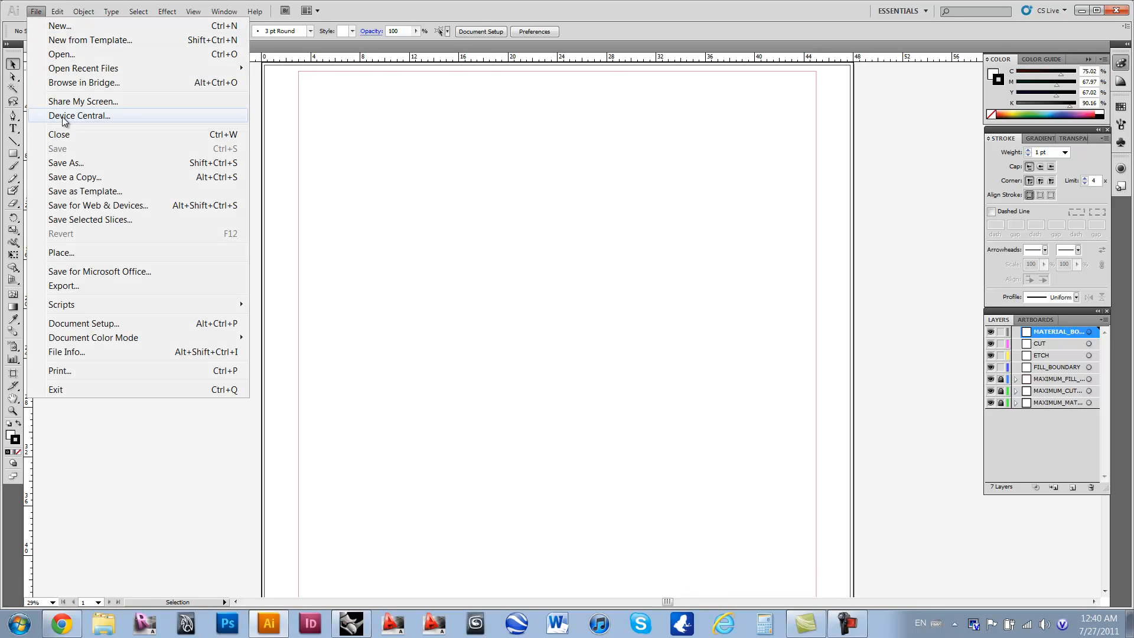
{"action": "left_click", "coordinate": [61, 255]}
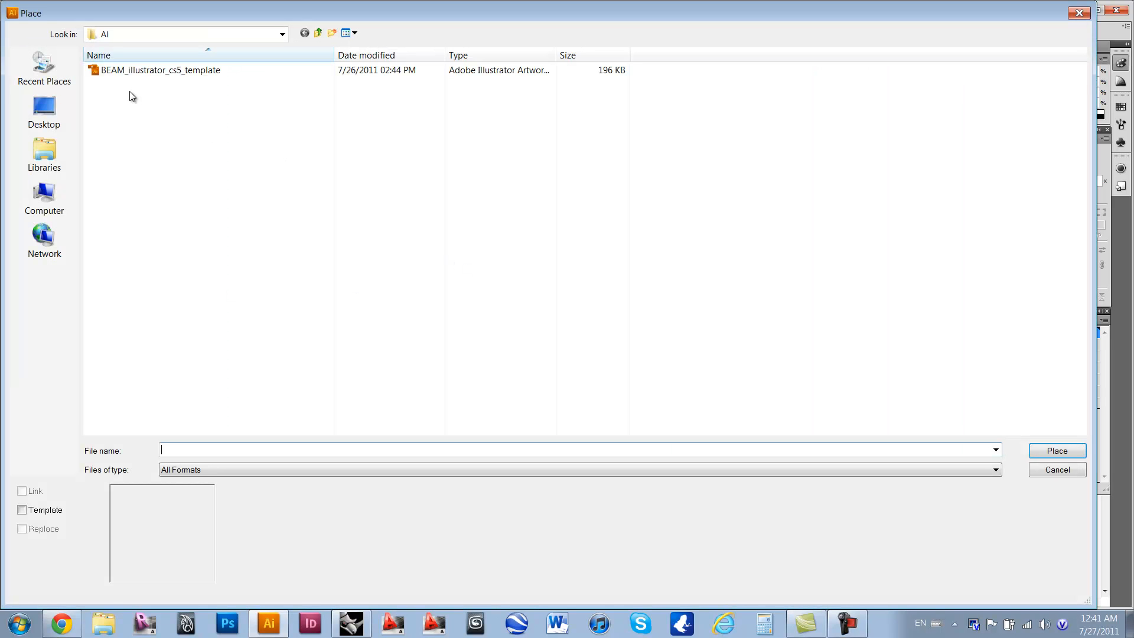
{"action": "left_click", "coordinate": [50, 127]}
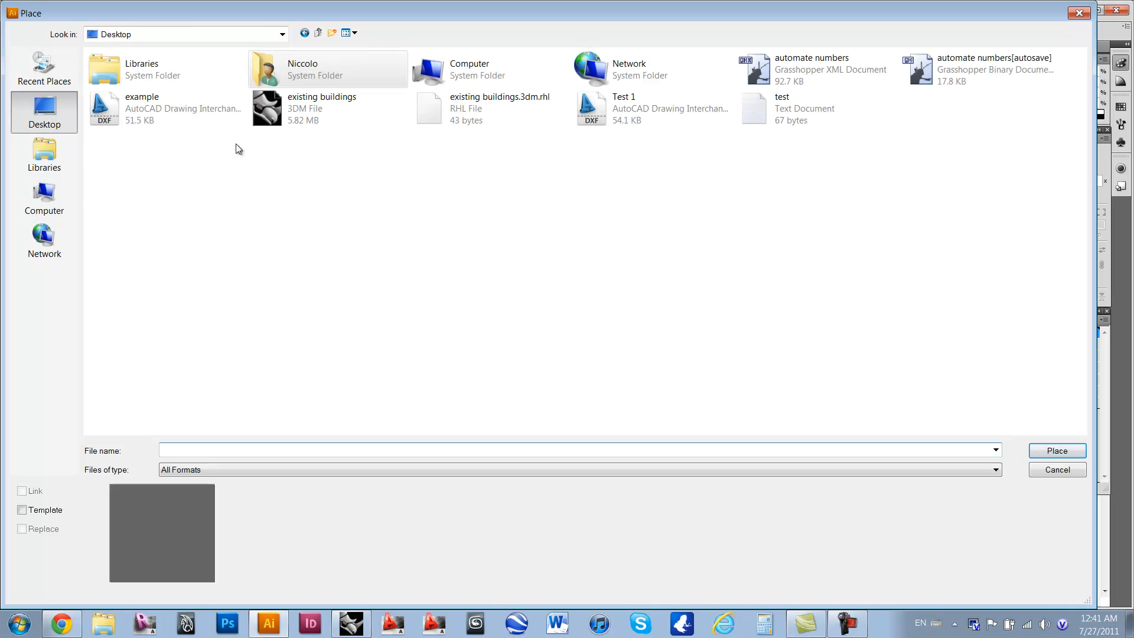
{"action": "left_click", "coordinate": [603, 109]}
{"action": "left_click", "coordinate": [1057, 452]}
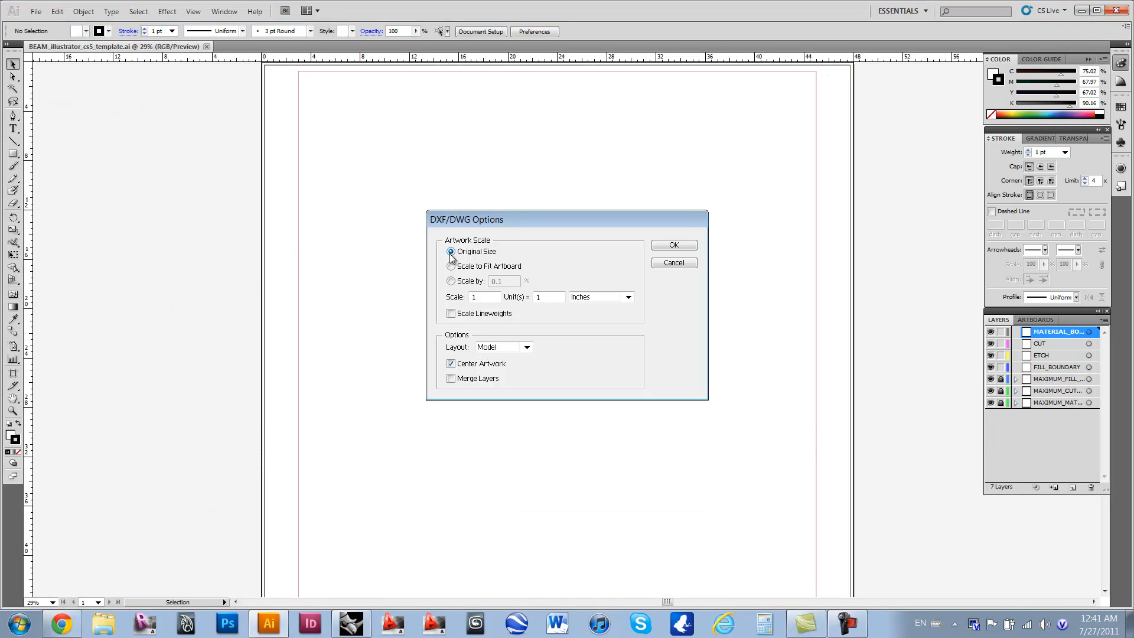
{"action": "left_click", "coordinate": [671, 246]}
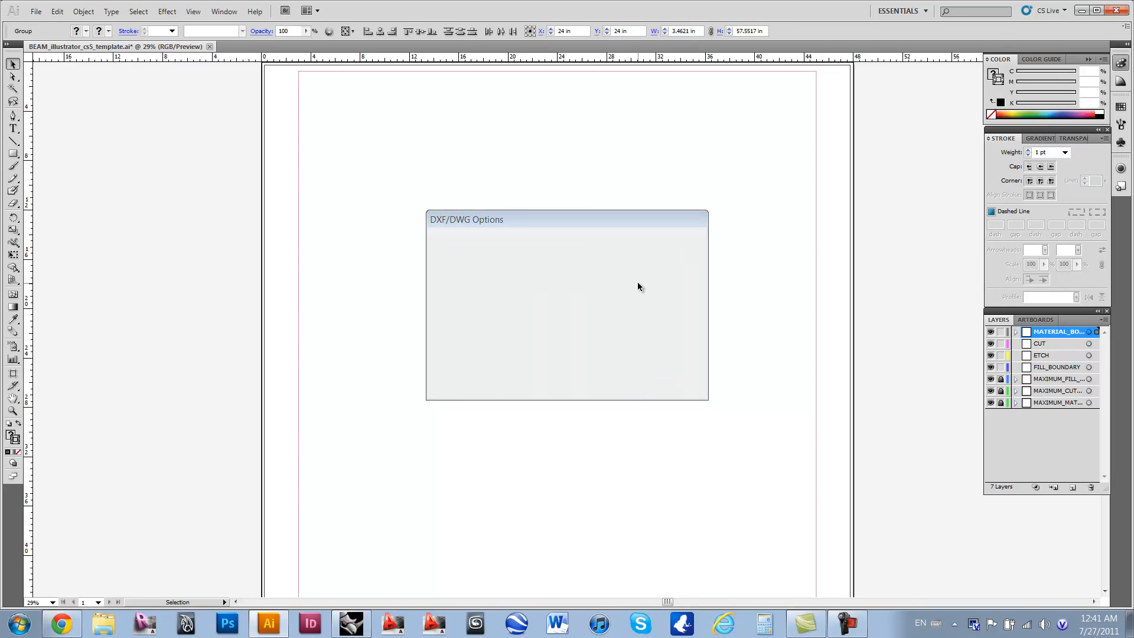
Step: Examine where the placed column of parts extends beyond the upper and lower edges of the artboard
{"action": "scroll", "coordinate": [640, 289], "scroll_direction": "up", "scroll_amount": 4}
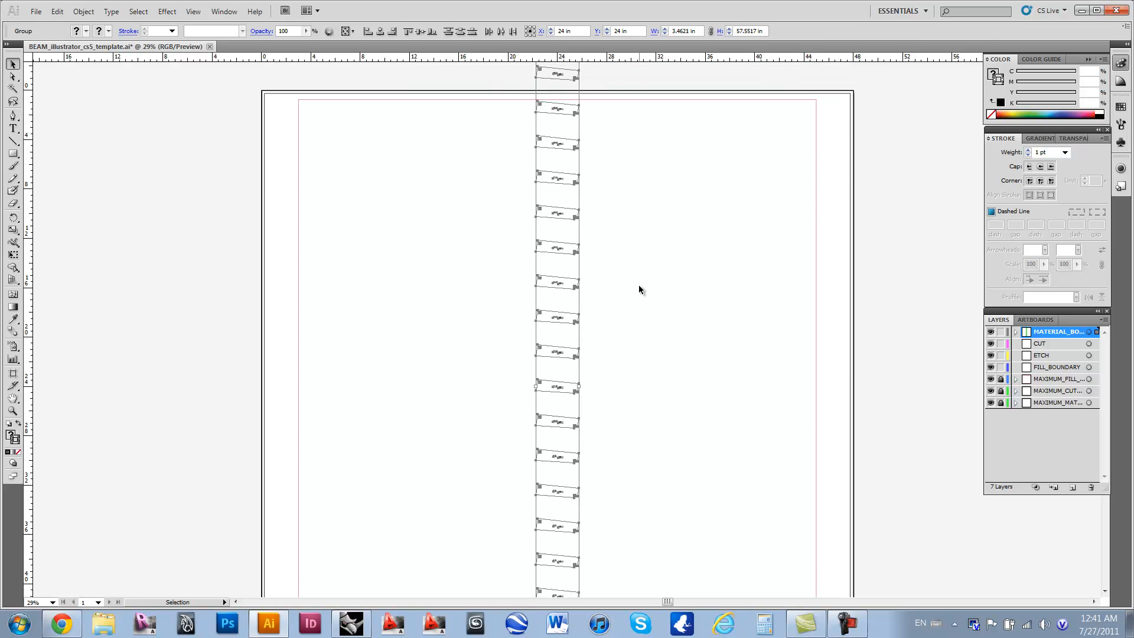
{"action": "scroll", "coordinate": [636, 284], "scroll_direction": "down", "scroll_amount": 2}
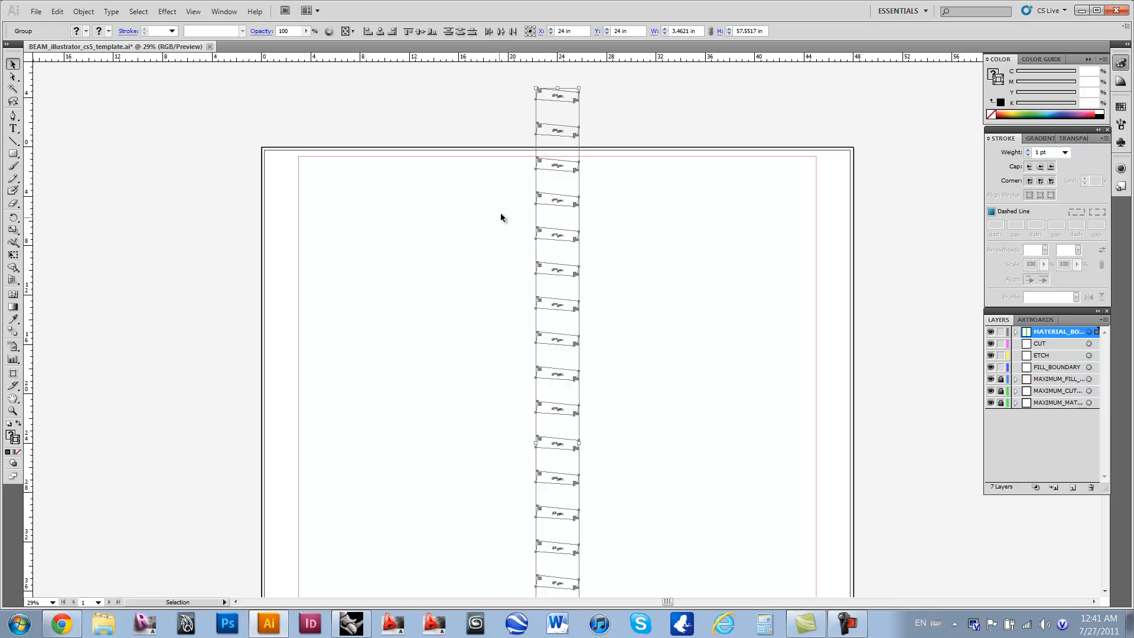
{"action": "scroll", "coordinate": [542, 91], "scroll_direction": "up", "scroll_amount": 1}
{"action": "scroll", "coordinate": [541, 91], "scroll_direction": "down", "scroll_amount": 1}
{"action": "scroll", "coordinate": [615, 339], "scroll_direction": "down", "scroll_amount": 10}
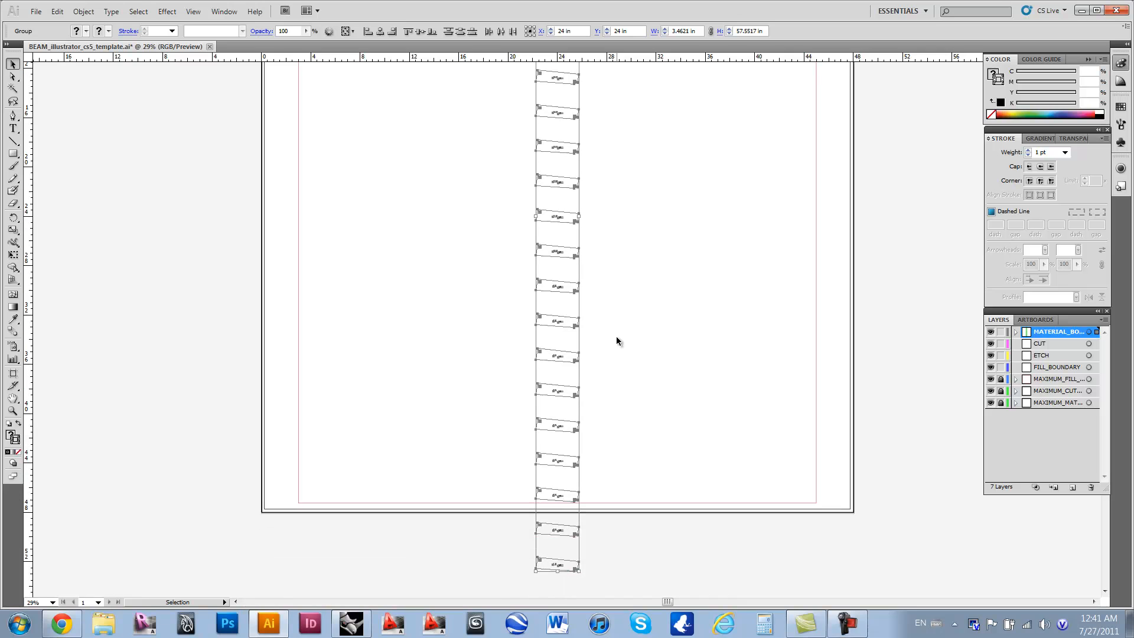
{"action": "scroll", "coordinate": [614, 337], "scroll_direction": "up", "scroll_amount": 10}
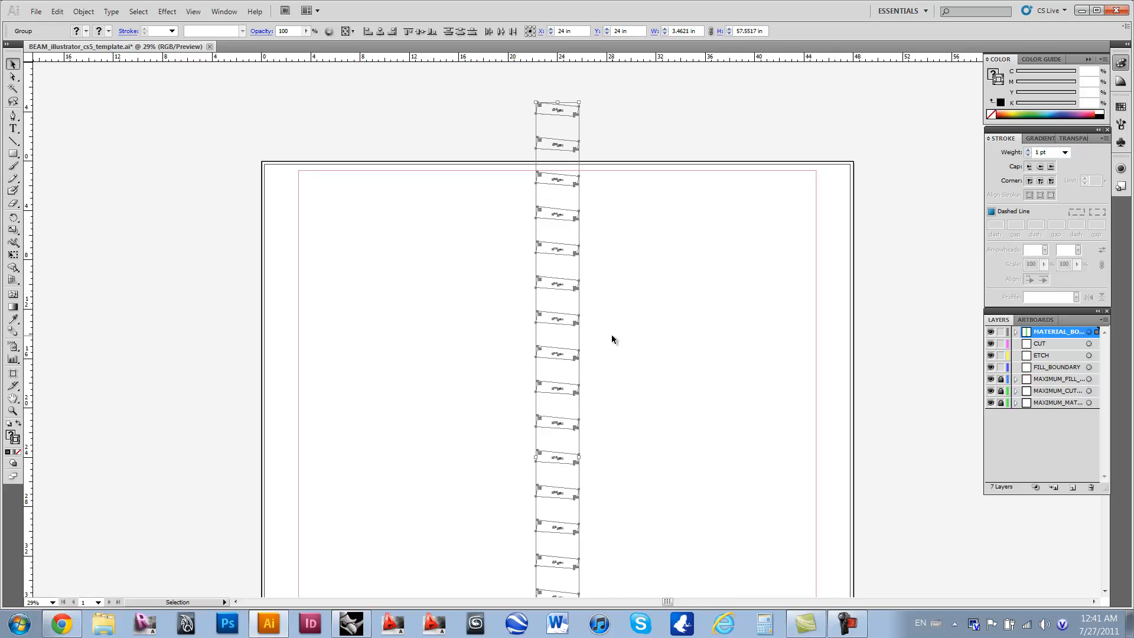
{"action": "scroll", "coordinate": [611, 335], "scroll_direction": "down", "scroll_amount": 2}
{"action": "scroll", "coordinate": [612, 339], "scroll_direction": "down", "scroll_amount": 1}
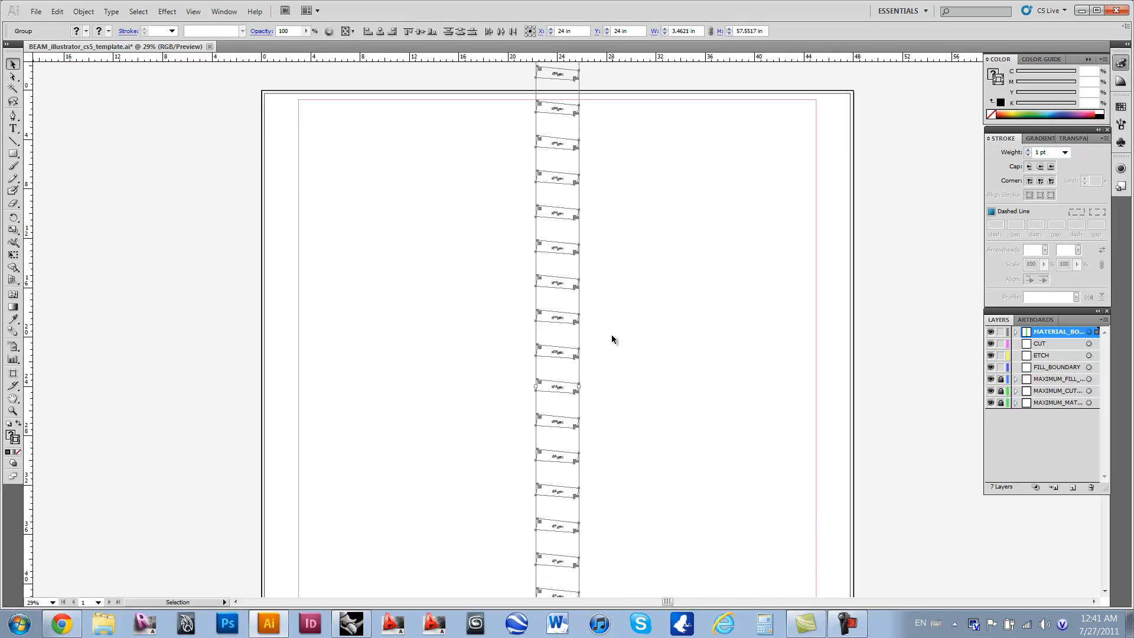
Step: Move parts 1.0 and 2.0 with their labels from the column's lower end onto the artboard beside the column
{"action": "scroll", "coordinate": [569, 416], "scroll_direction": "down", "scroll_amount": 10}
{"action": "left_click", "coordinate": [593, 445]}
{"action": "left_click_drag", "start_coordinate": [591, 475], "coordinate": [501, 397]}
{"action": "left_click", "coordinate": [571, 424]}
{"action": "left_click_drag", "start_coordinate": [555, 424], "coordinate": [616, 369]}
Step: Shift part 3.0 with its labels slightly upward, farther inside the artboard's lower boundary line
{"action": "scroll", "coordinate": [561, 400], "scroll_direction": "up", "scroll_amount": 3}
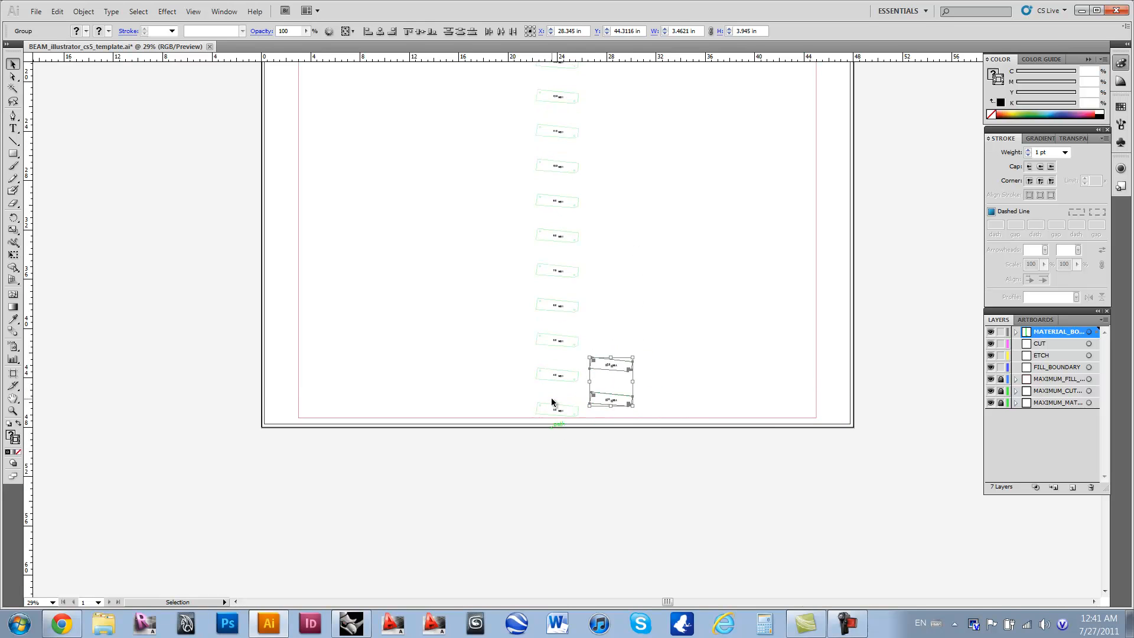
{"action": "scroll", "coordinate": [560, 428], "scroll_direction": "up", "scroll_amount": 5, "text": "alt"}
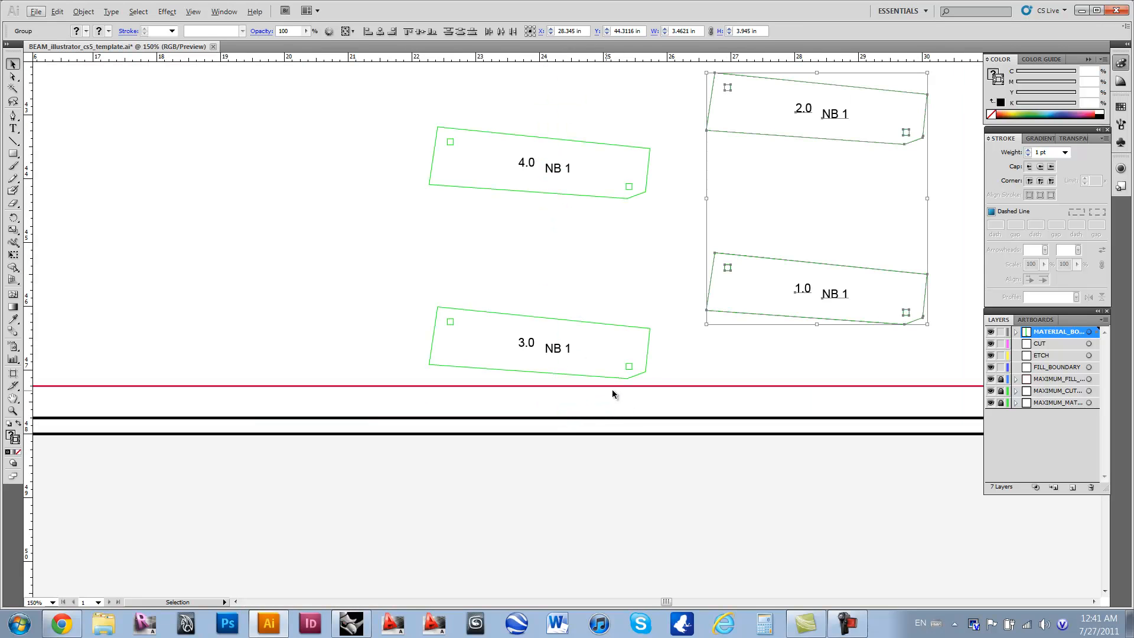
{"action": "left_click_drag", "start_coordinate": [655, 380], "coordinate": [381, 289]}
{"action": "left_click_drag", "start_coordinate": [555, 376], "coordinate": [561, 341]}
{"action": "left_click", "coordinate": [642, 250]}
Step: Move parts 20.0 and 21.0 onto the artboard beside the column and shift part 19.0 down from the upper boundary line
{"action": "scroll", "coordinate": [669, 206], "scroll_direction": "down", "scroll_amount": 3}
{"action": "scroll", "coordinate": [670, 204], "scroll_direction": "up", "scroll_amount": 3}
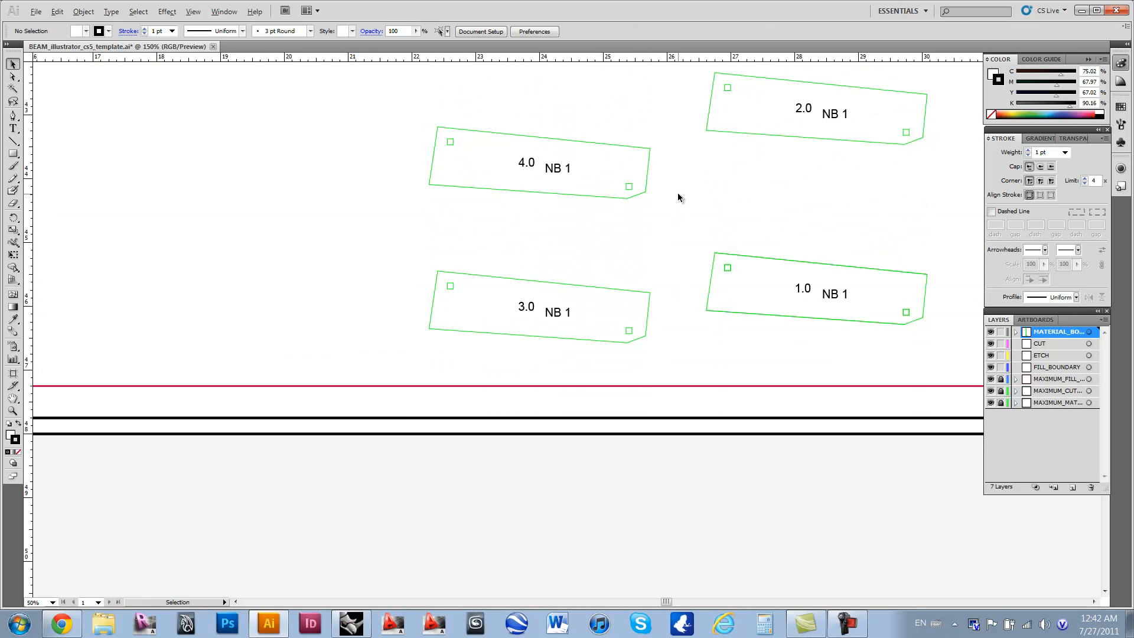
{"action": "scroll", "coordinate": [678, 193], "scroll_direction": "down", "scroll_amount": 5, "text": "alt"}
{"action": "scroll", "coordinate": [676, 151], "scroll_direction": "up", "scroll_amount": 3}
{"action": "scroll", "coordinate": [679, 157], "scroll_direction": "up", "scroll_amount": 5}
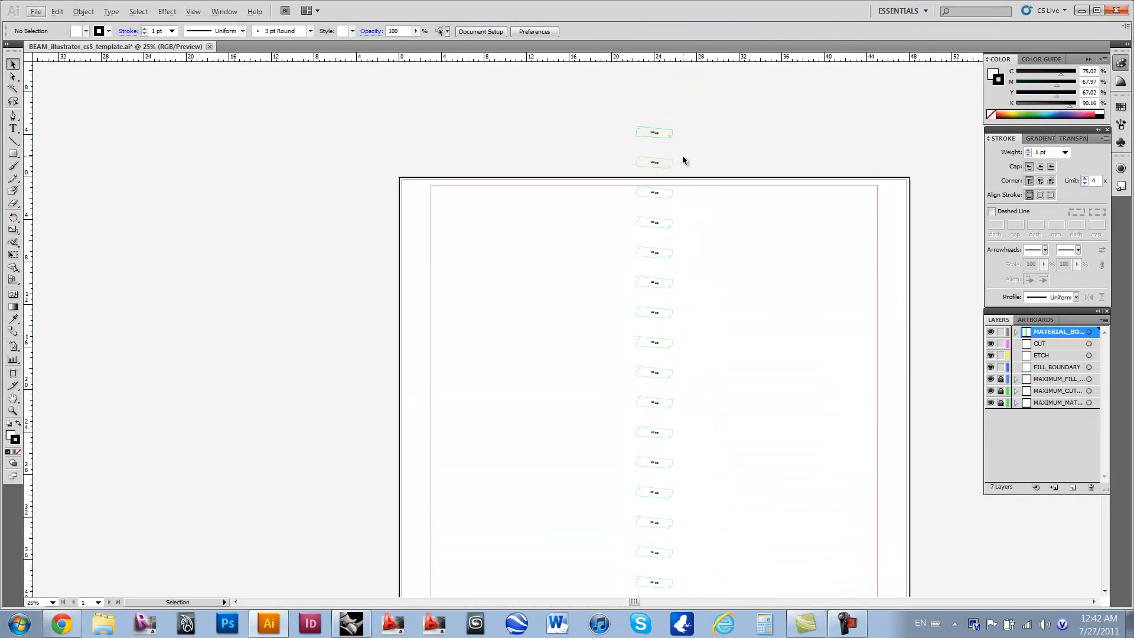
{"action": "scroll", "coordinate": [673, 174], "scroll_direction": "up", "scroll_amount": 5, "text": "alt"}
{"action": "scroll", "coordinate": [670, 173], "scroll_direction": "up", "scroll_amount": 8}
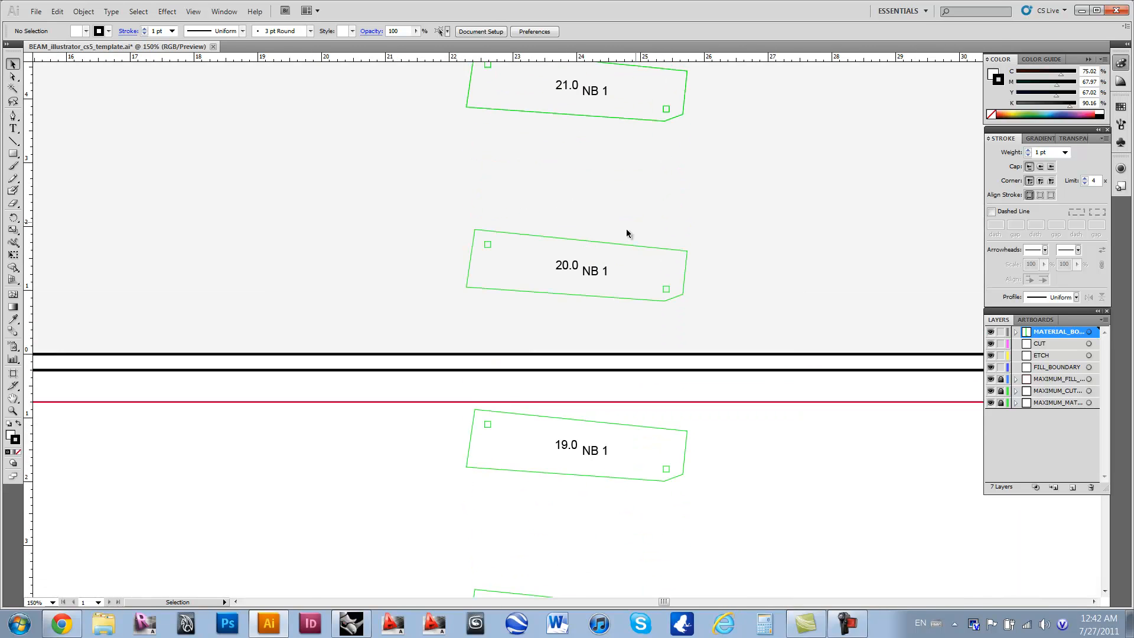
{"action": "scroll", "coordinate": [547, 208], "scroll_direction": "down", "scroll_amount": 2, "text": "alt"}
{"action": "left_click_drag", "start_coordinate": [484, 143], "coordinate": [636, 295]}
{"action": "left_click_drag", "start_coordinate": [575, 270], "coordinate": [709, 448]}
{"action": "left_click_drag", "start_coordinate": [487, 299], "coordinate": [590, 376]}
{"action": "left_click", "coordinate": [668, 316]}
Step: Select all text objects in the document
{"action": "scroll", "coordinate": [700, 363], "scroll_direction": "down", "scroll_amount": 2}
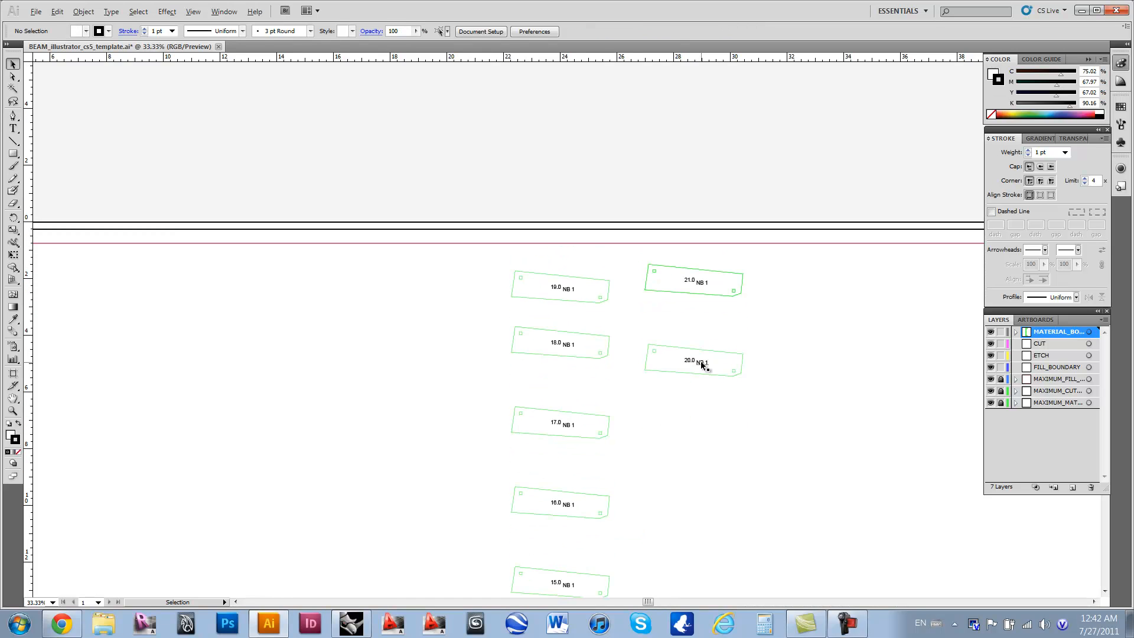
{"action": "scroll", "coordinate": [700, 360], "scroll_direction": "down", "scroll_amount": 2, "text": "alt"}
{"action": "scroll", "coordinate": [716, 413], "scroll_direction": "down", "scroll_amount": 6}
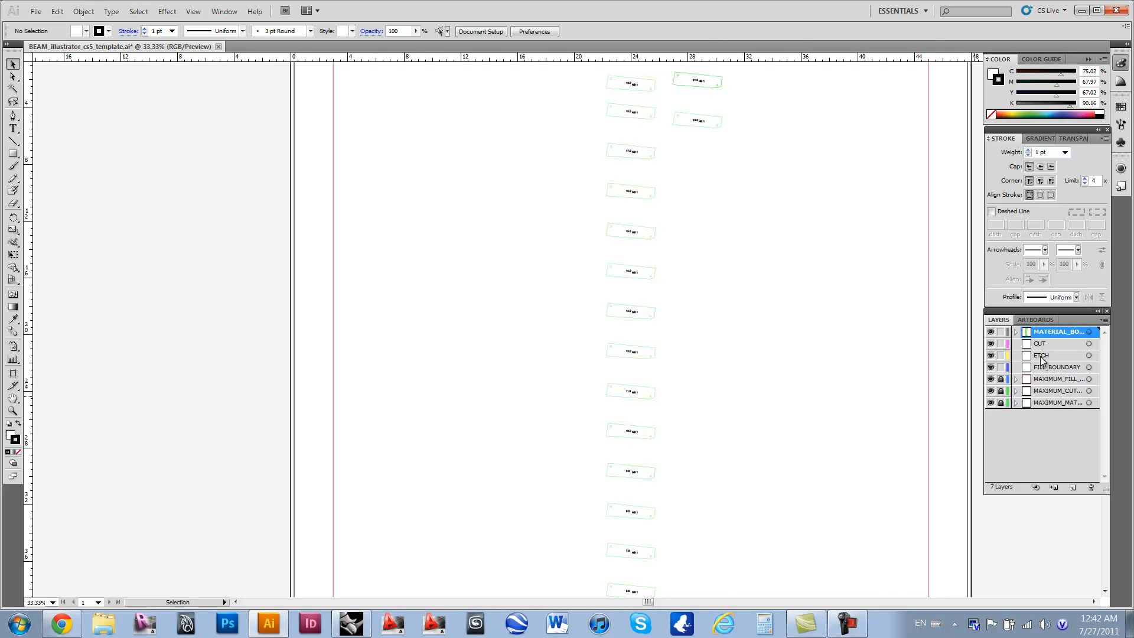
{"action": "left_click", "coordinate": [139, 11]}
{"action": "mouse_move", "coordinate": [253, 133]}
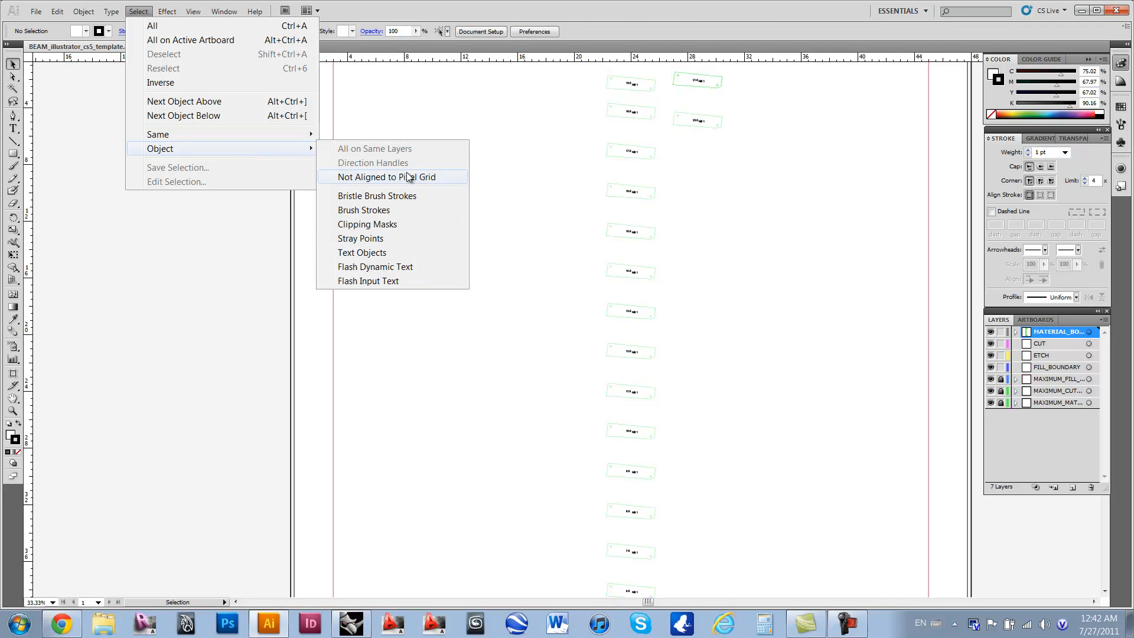
{"action": "left_click", "coordinate": [399, 253]}
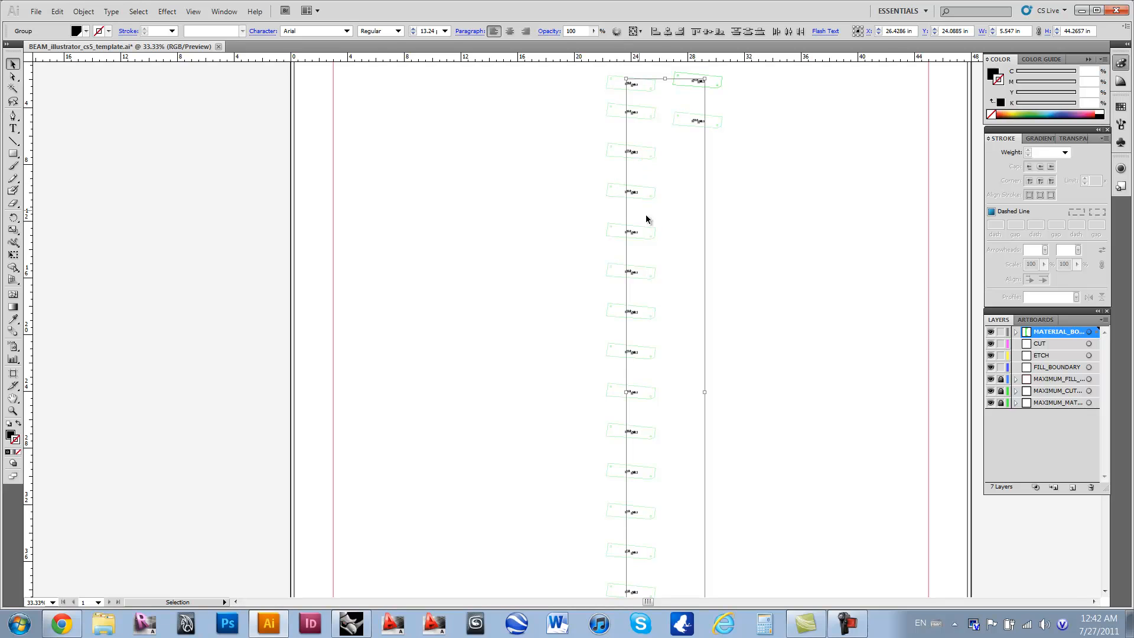
Step: Send the selected text labels to the ETCH layer
{"action": "left_click", "coordinate": [1057, 356]}
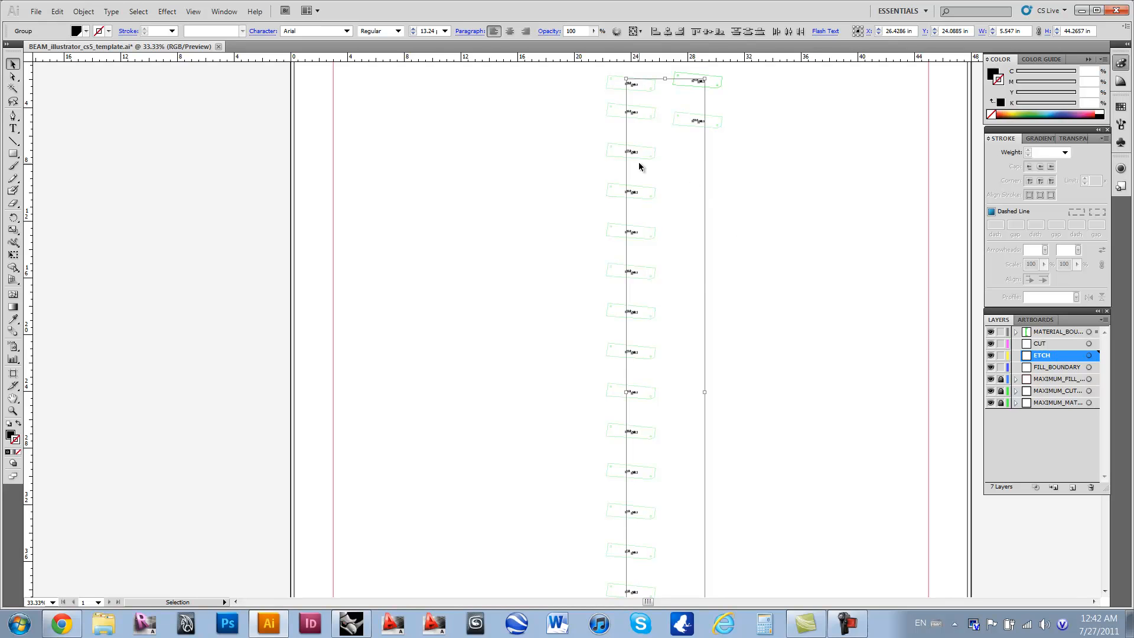
{"action": "right_click", "coordinate": [704, 158]}
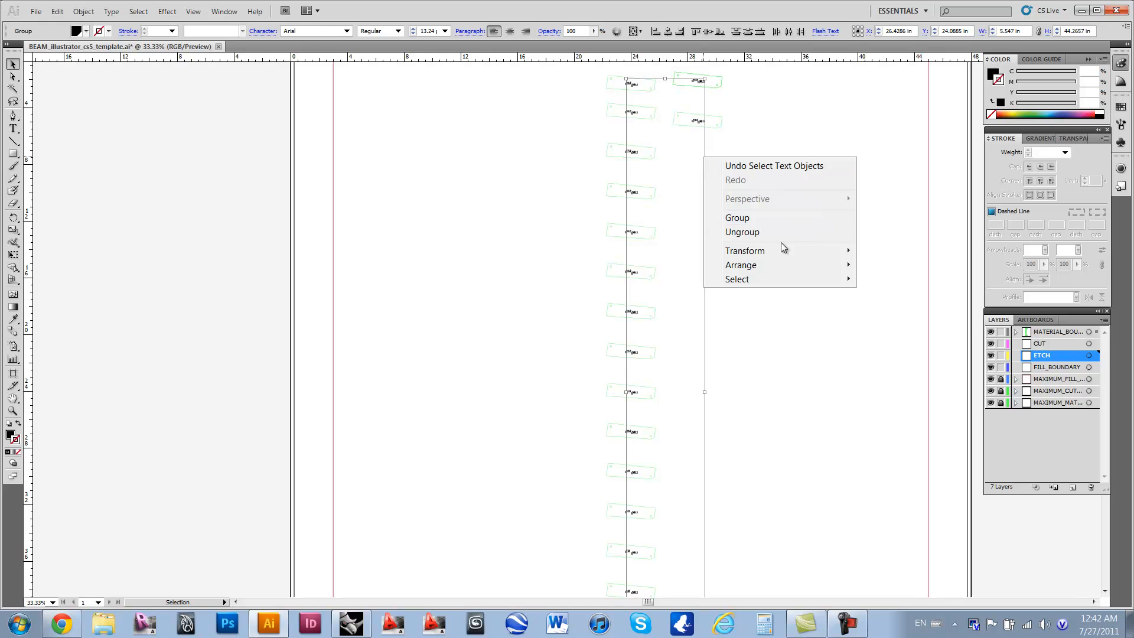
{"action": "mouse_move", "coordinate": [833, 270]}
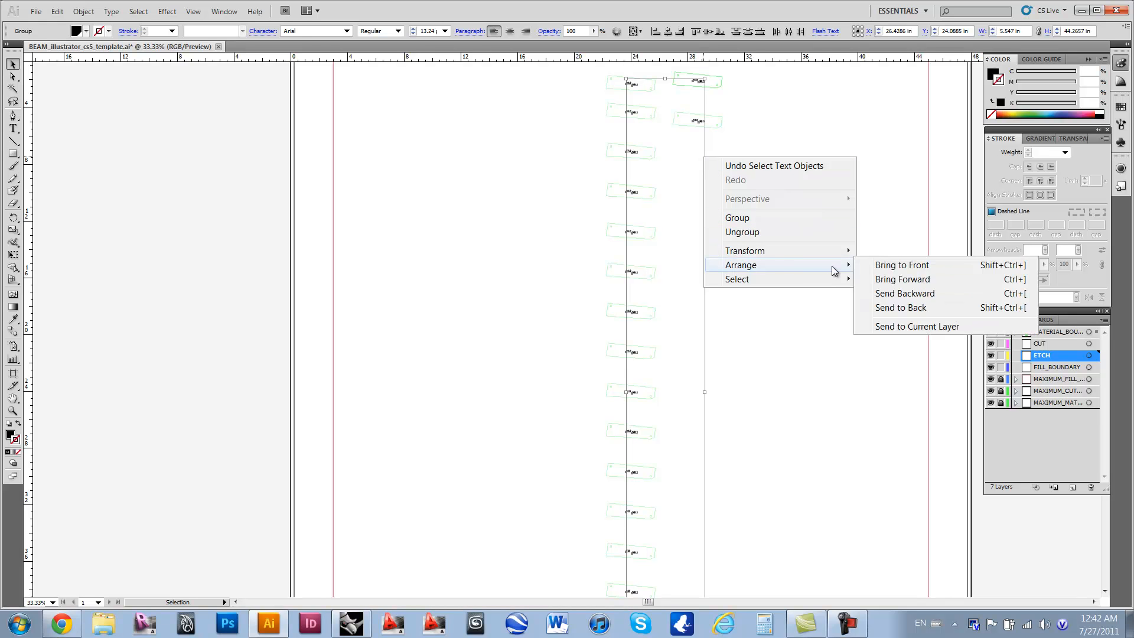
{"action": "left_click", "coordinate": [919, 328]}
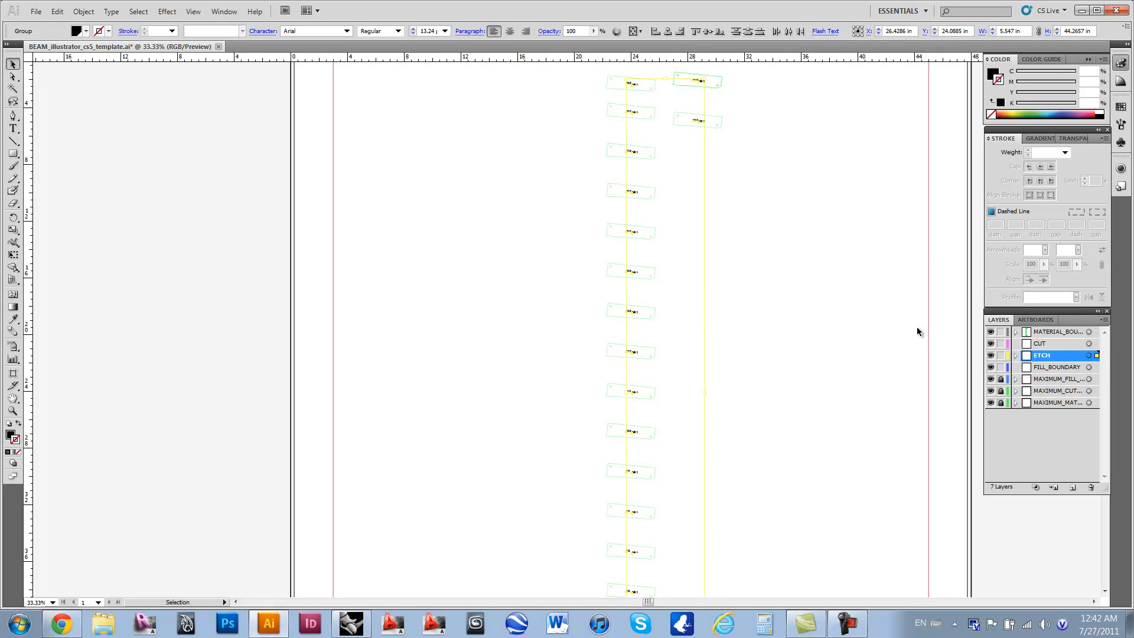
Step: Convert all the selected text labels on the ETCH layer to outlines
{"action": "scroll", "coordinate": [779, 313], "scroll_direction": "down", "scroll_amount": 1}
{"action": "scroll", "coordinate": [760, 289], "scroll_direction": "up", "scroll_amount": 1}
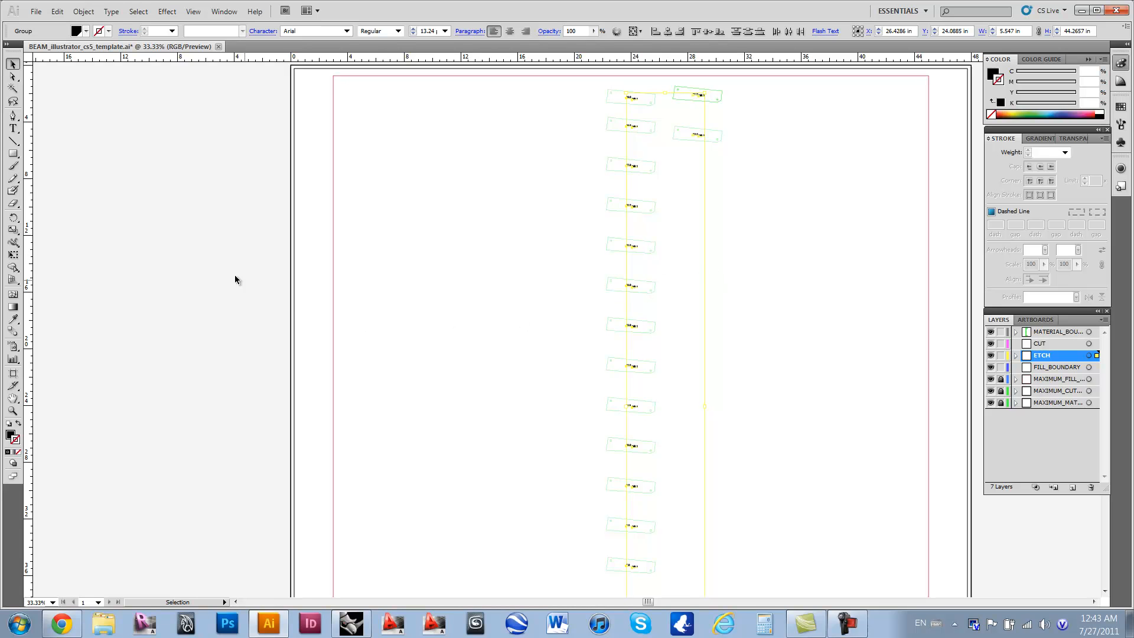
{"action": "left_click", "coordinate": [110, 12]}
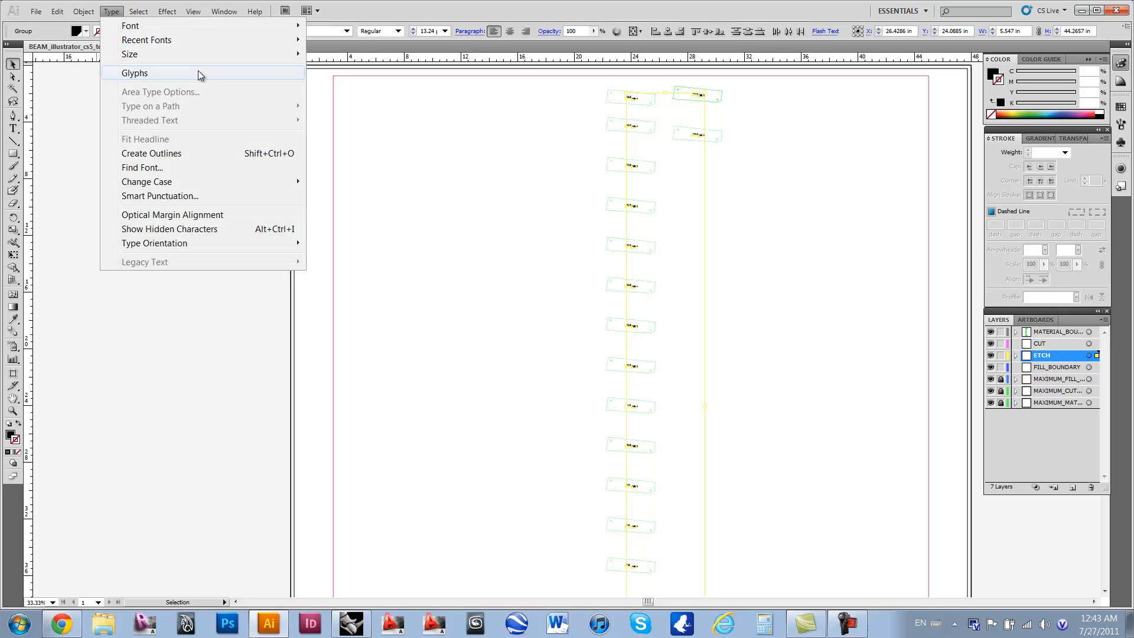
{"action": "left_click", "coordinate": [211, 155]}
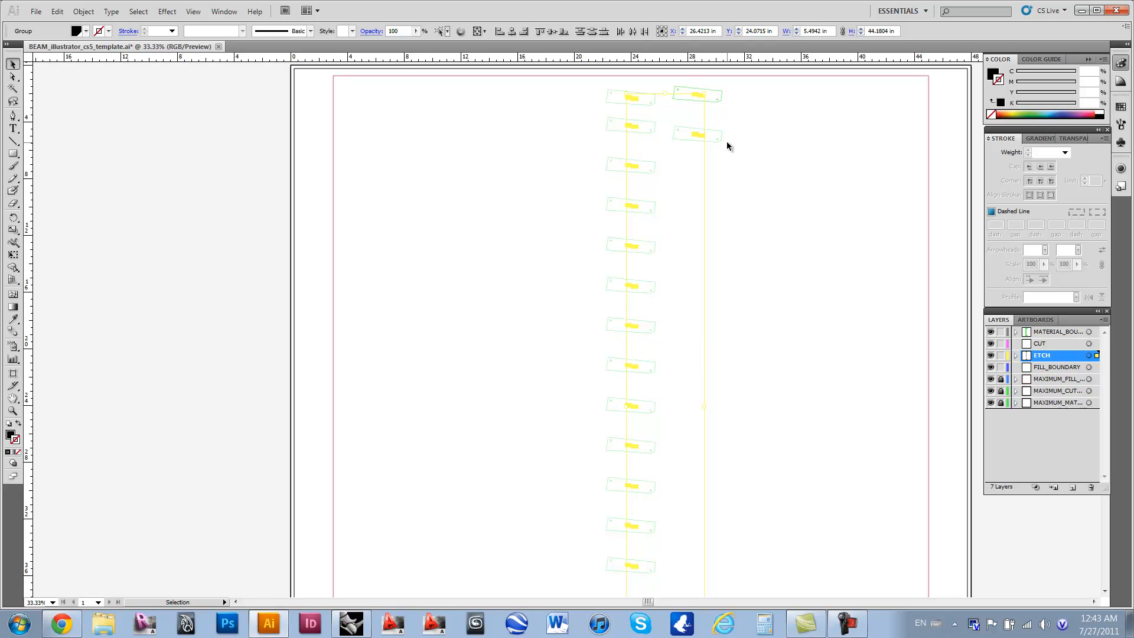
Step: Examine the outlined "20.0" and "NB 1" labels up close on part 20.0
{"action": "scroll", "coordinate": [701, 149], "scroll_direction": "up", "scroll_amount": 1}
{"action": "scroll", "coordinate": [696, 147], "scroll_direction": "up", "scroll_amount": 6, "text": "alt"}
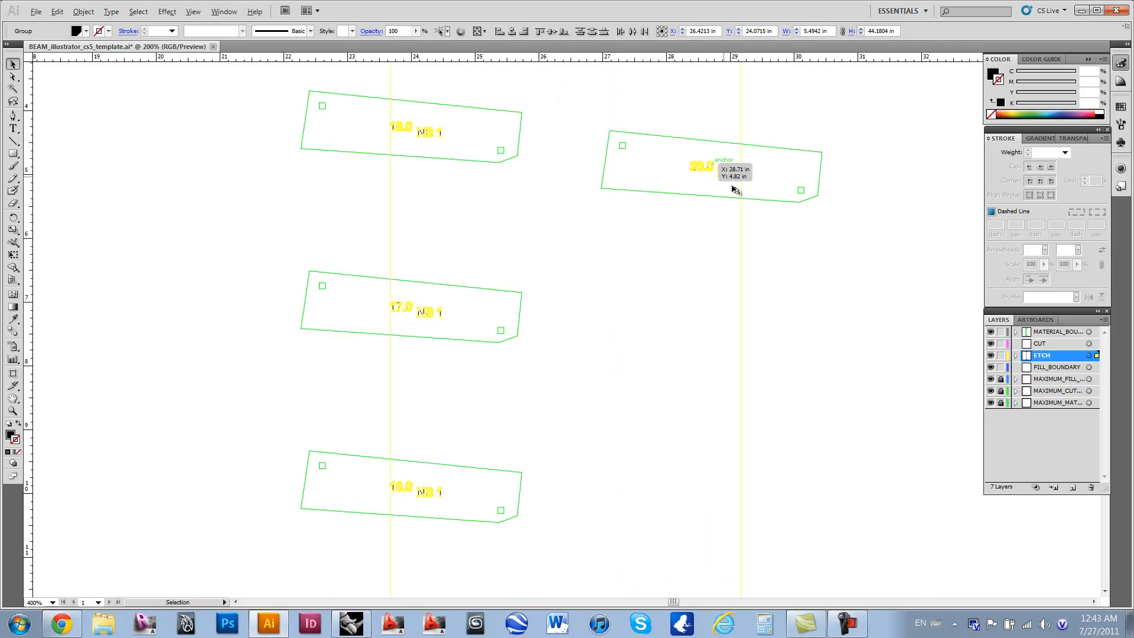
{"action": "scroll", "coordinate": [726, 180], "scroll_direction": "up", "scroll_amount": 3, "text": "alt"}
{"action": "scroll", "coordinate": [692, 170], "scroll_direction": "up", "scroll_amount": 1, "text": "alt"}
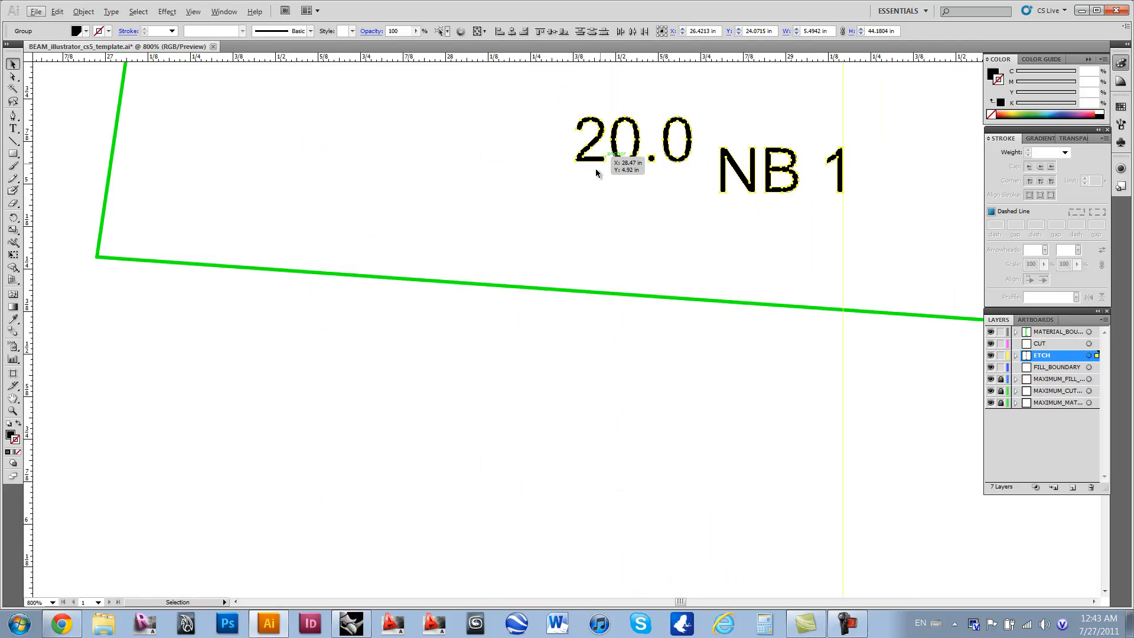
{"action": "scroll", "coordinate": [717, 243], "scroll_direction": "up", "scroll_amount": 4}
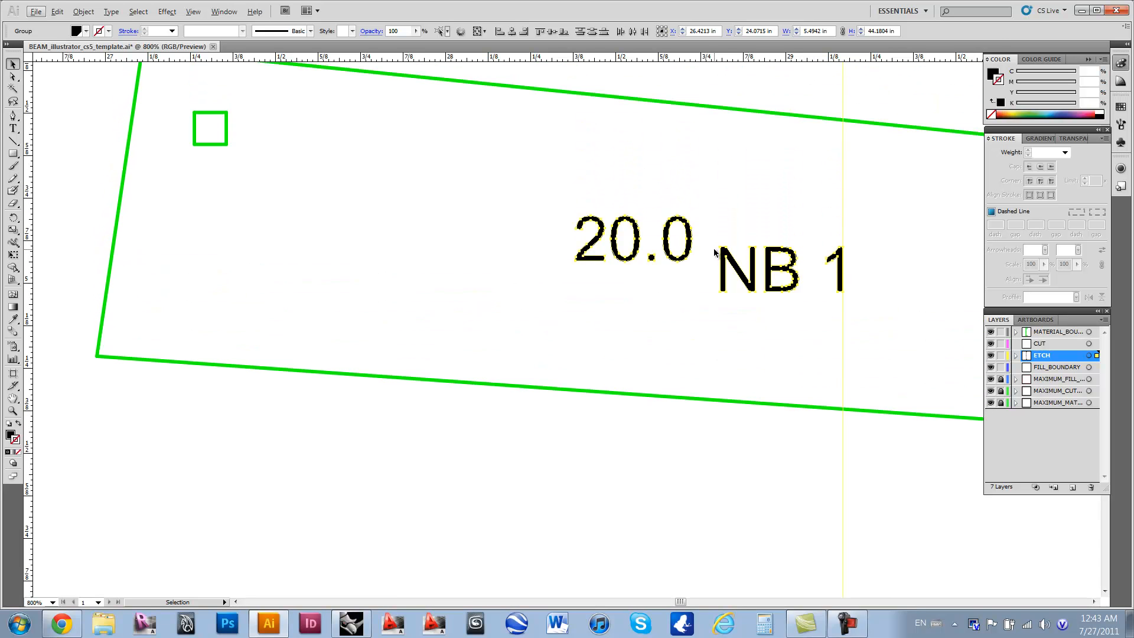
{"action": "scroll", "coordinate": [711, 287], "scroll_direction": "down", "scroll_amount": 10, "text": "alt"}
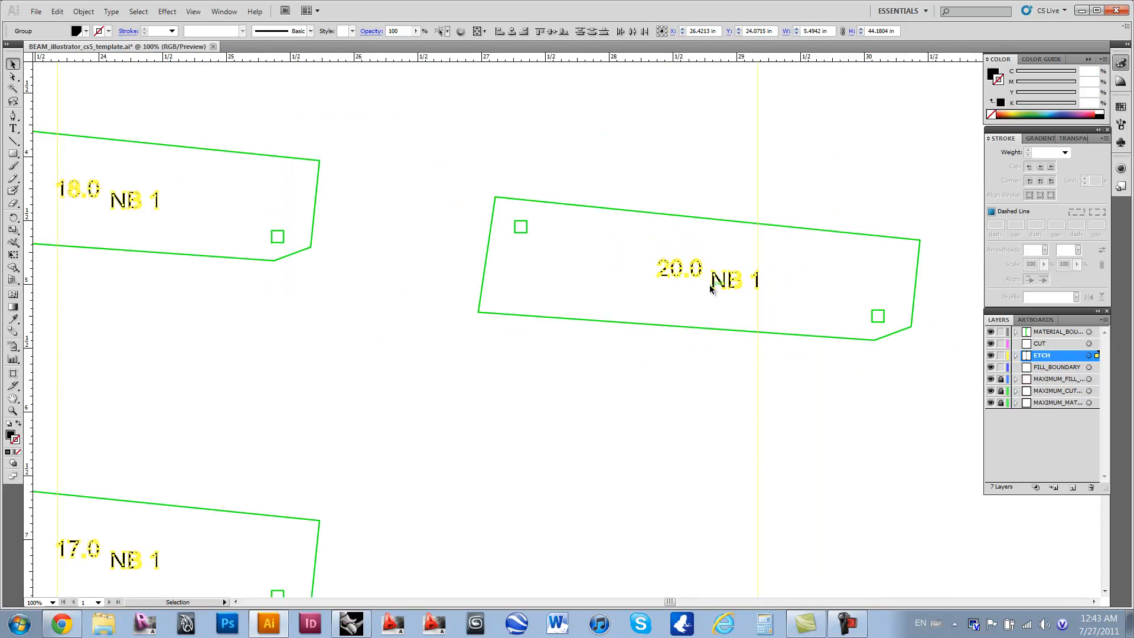
{"action": "scroll", "coordinate": [704, 307], "scroll_direction": "down", "scroll_amount": 5}
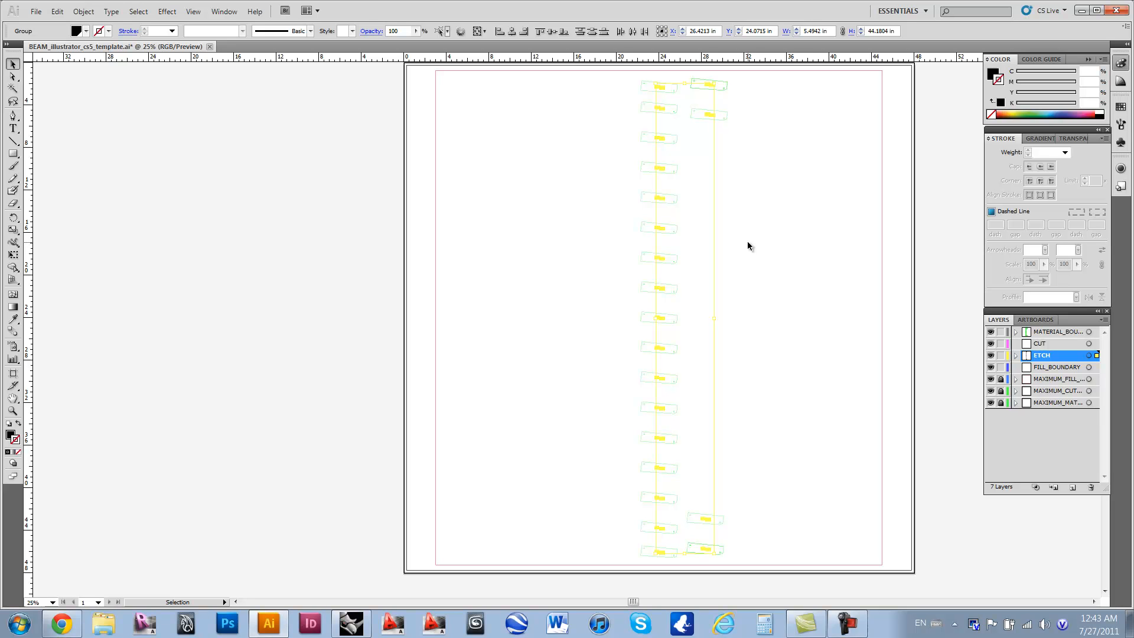
Step: Send all the part outlines to the CUT layer, with the ETCH layer locked so the labels are left out of the selection
{"action": "left_click", "coordinate": [999, 356]}
{"action": "left_click_drag", "start_coordinate": [761, 64], "coordinate": [608, 583]}
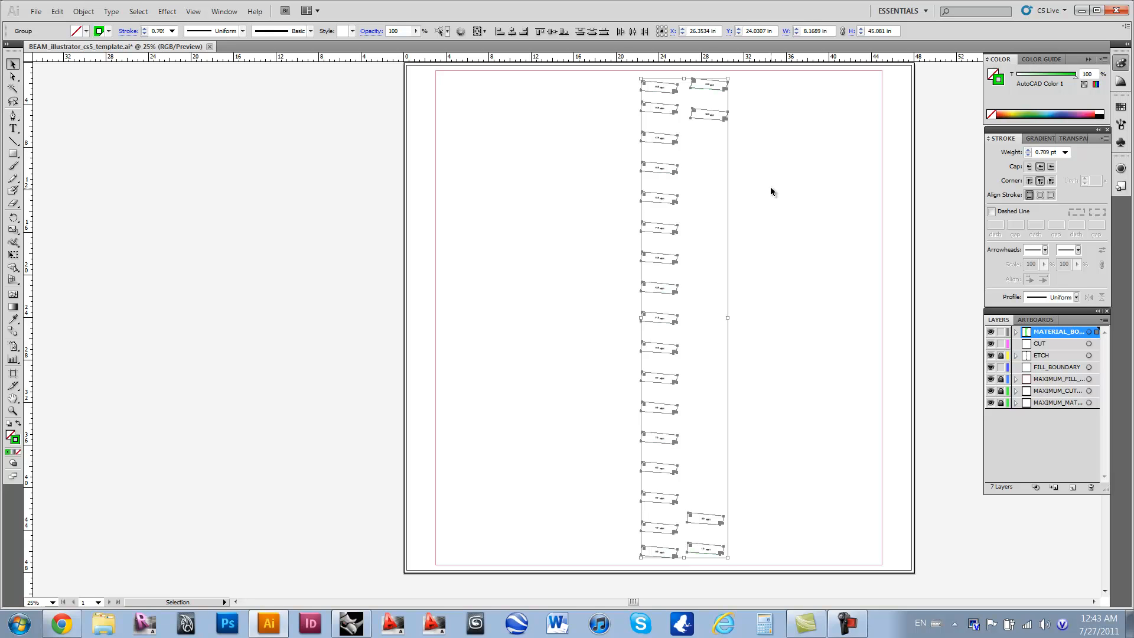
{"action": "left_click", "coordinate": [1061, 345]}
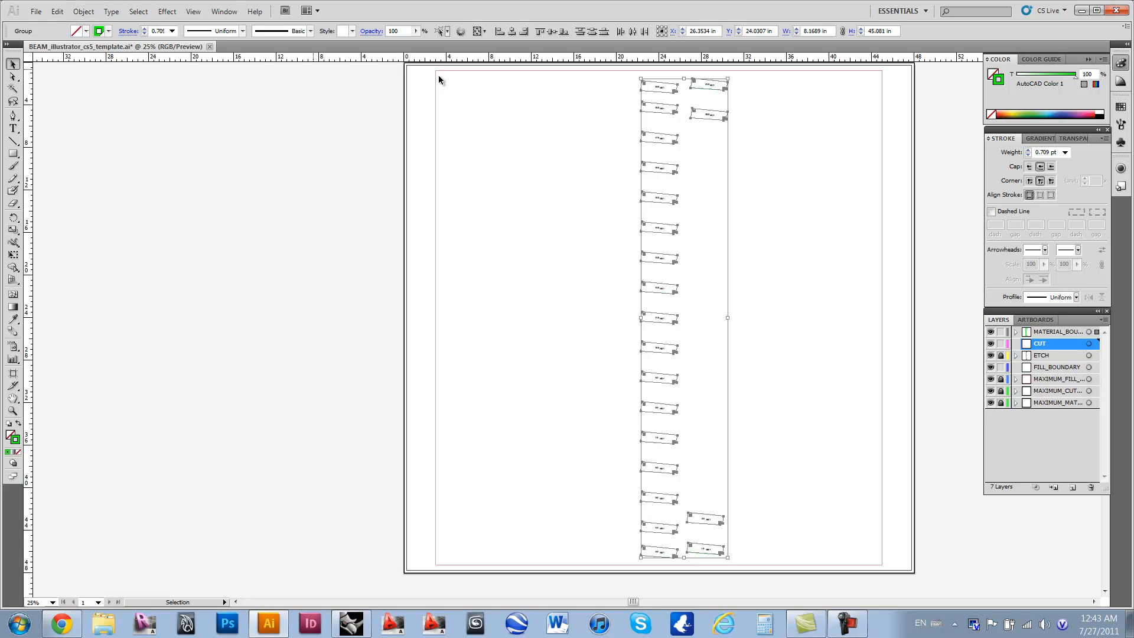
{"action": "right_click", "coordinate": [676, 179]}
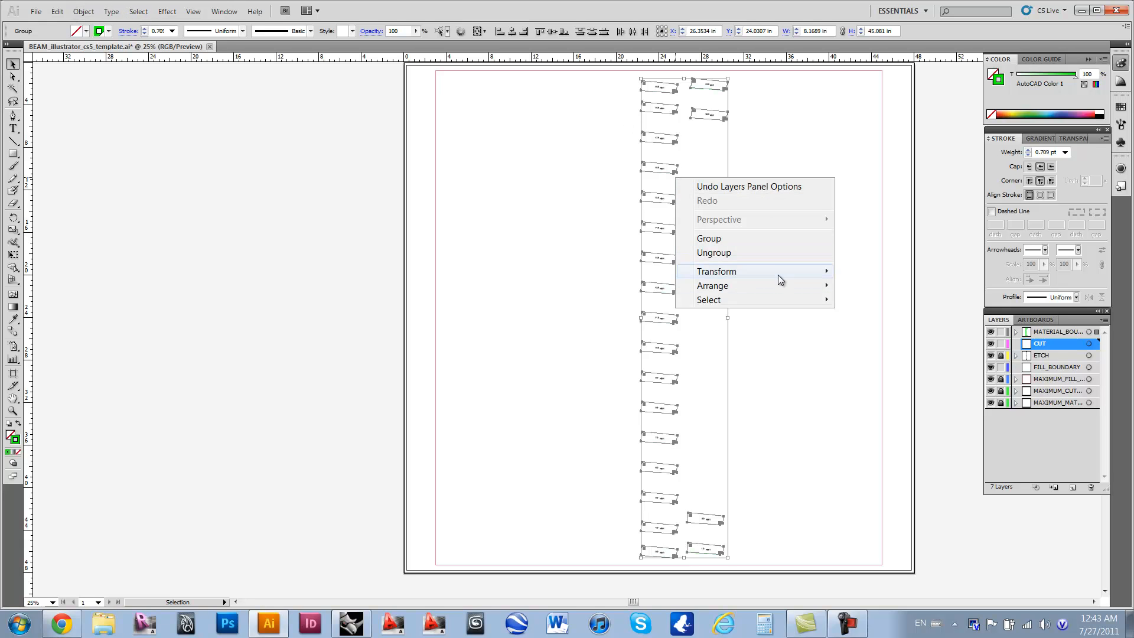
{"action": "mouse_move", "coordinate": [778, 285]}
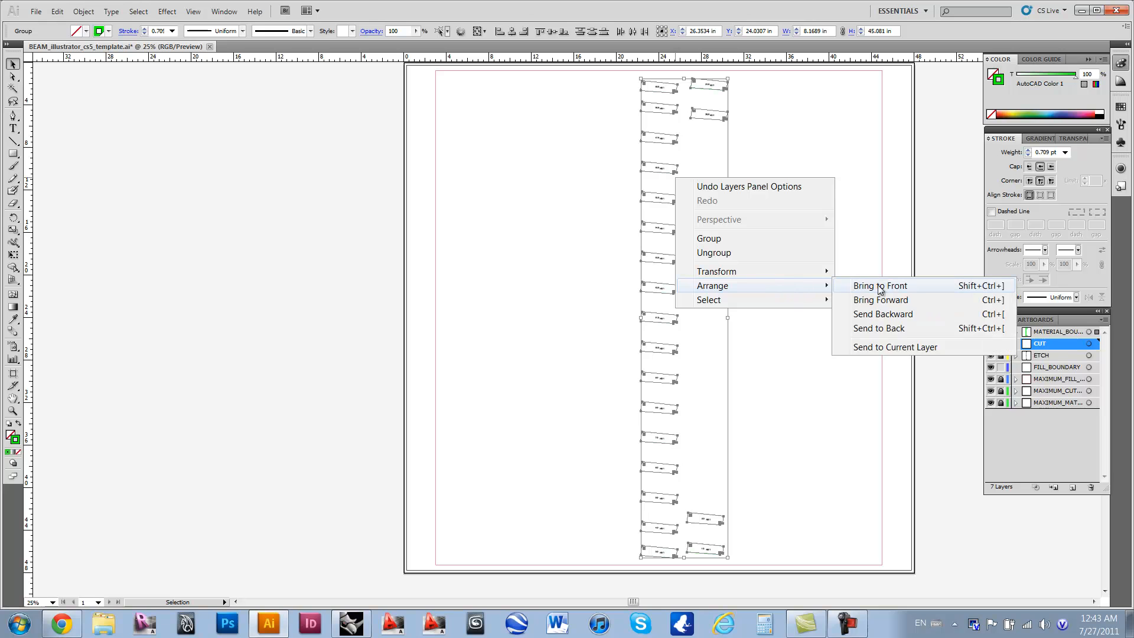
{"action": "left_click", "coordinate": [924, 347]}
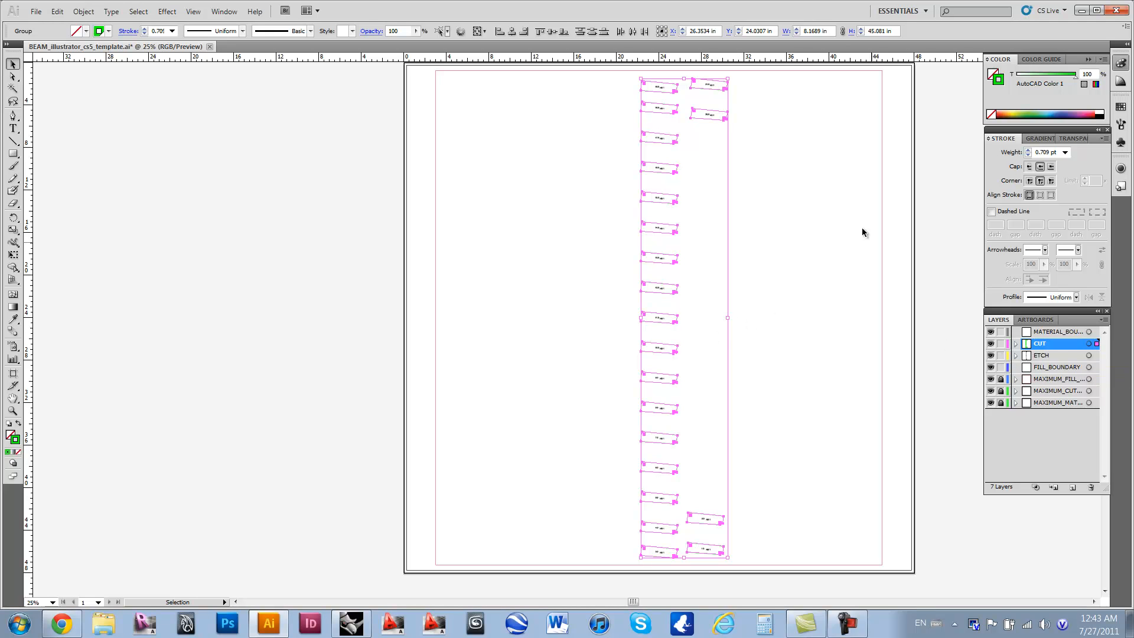
Step: Move all the parts with their labels across the artboard to just inside its right boundary line
{"action": "left_click", "coordinate": [777, 75]}
{"action": "left_click_drag", "start_coordinate": [769, 69], "coordinate": [603, 582]}
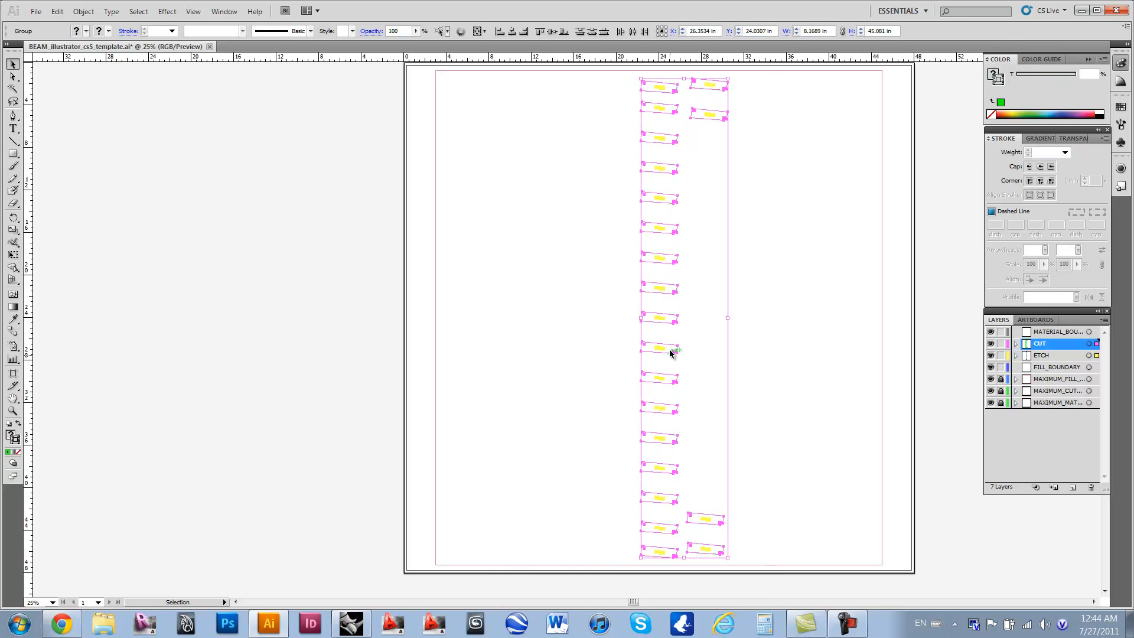
{"action": "left_click", "coordinate": [689, 270]}
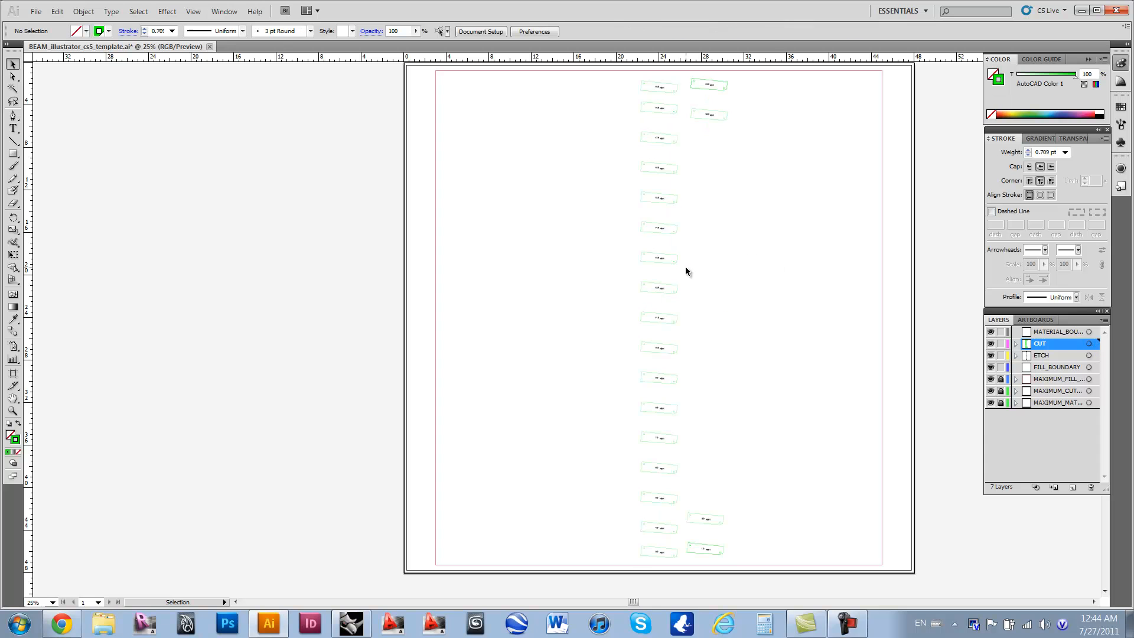
{"action": "left_click_drag", "start_coordinate": [738, 80], "coordinate": [622, 558]}
{"action": "left_click_drag", "start_coordinate": [650, 255], "coordinate": [794, 256]}
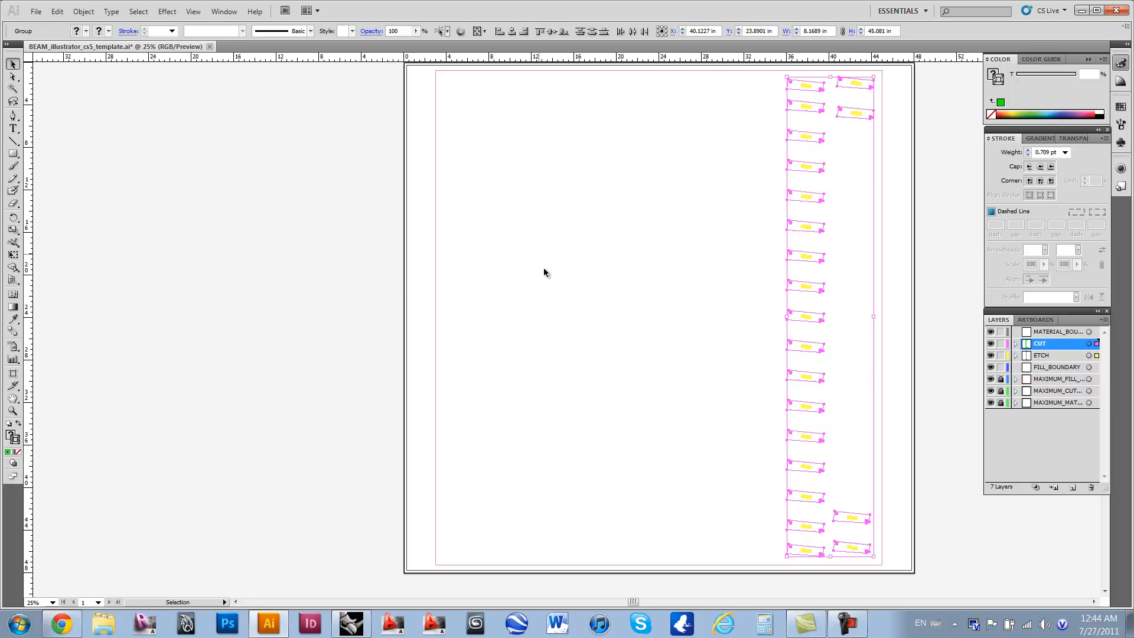
{"action": "left_click", "coordinate": [650, 263]}
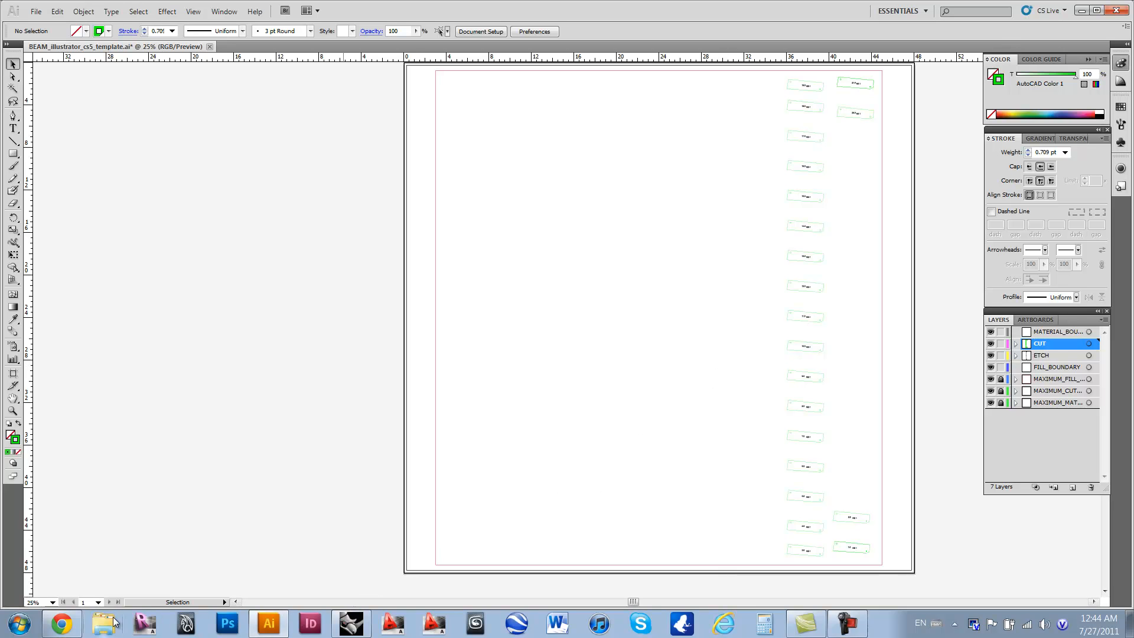
Step: Switch to Chrome and resume the "Grape lady falls!" video on YouTube
{"action": "left_click", "coordinate": [72, 627]}
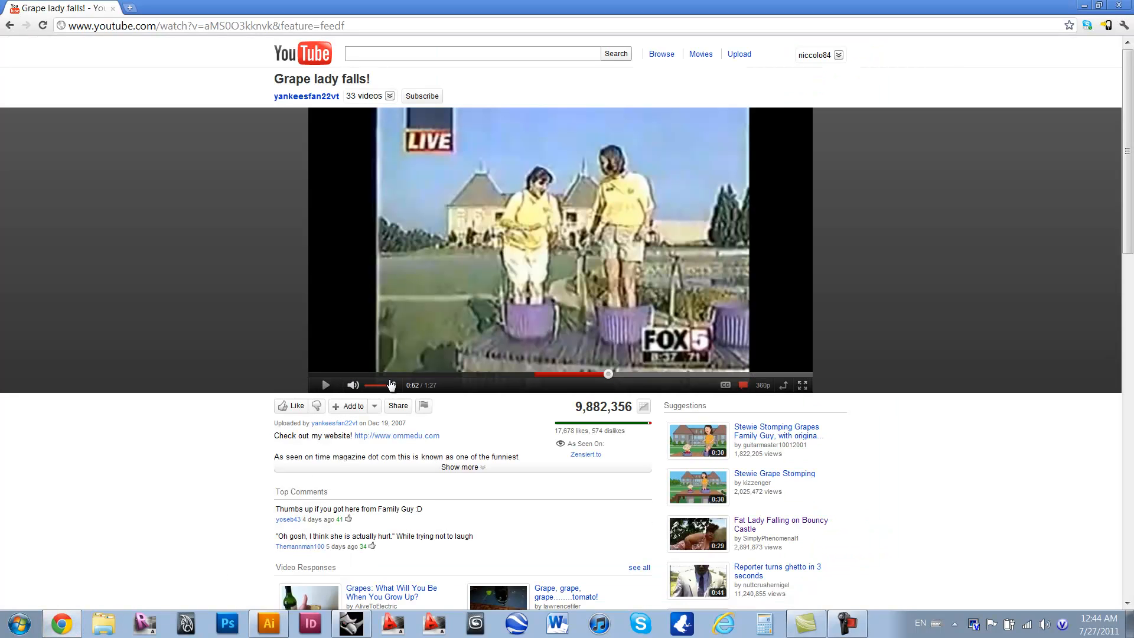
{"action": "left_click", "coordinate": [322, 390]}
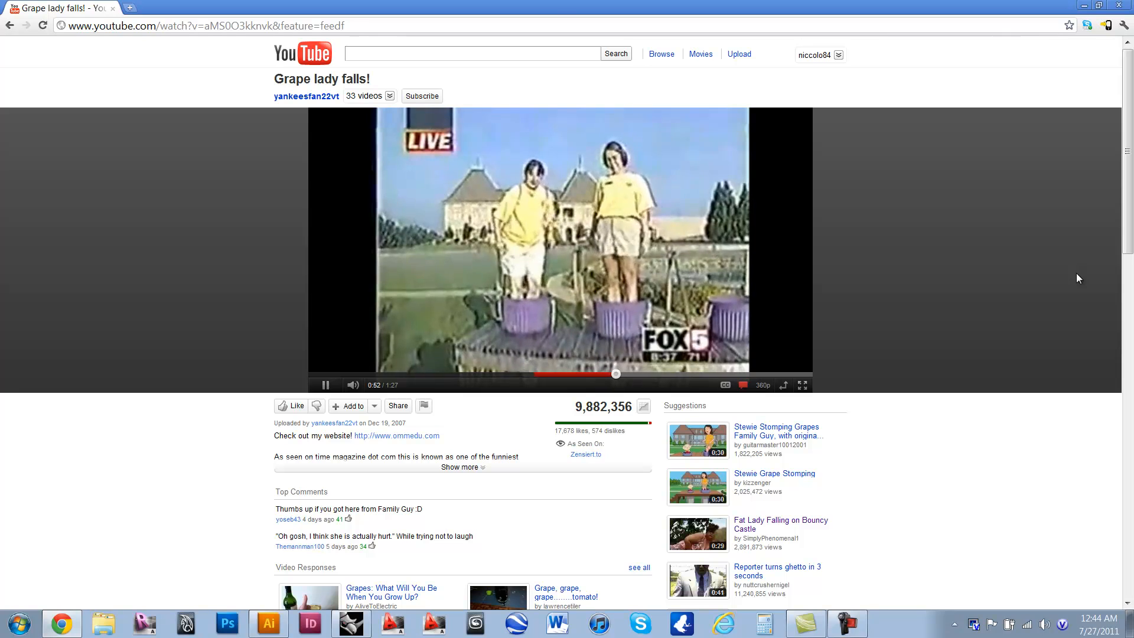